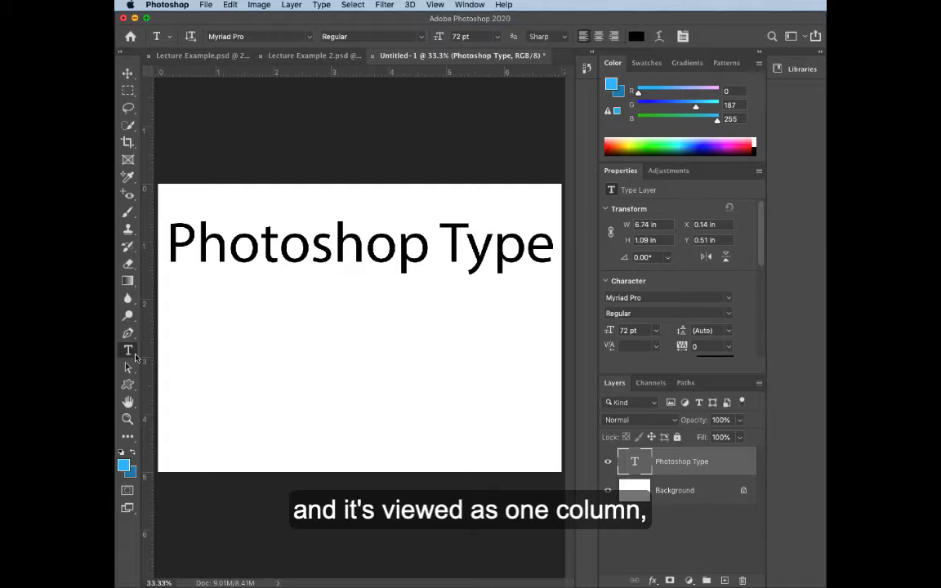
Show the tools in two columns and add the horizontal text TYPE below the Photoshop Type heading
{"action": "left_click", "coordinate": [120, 51]}
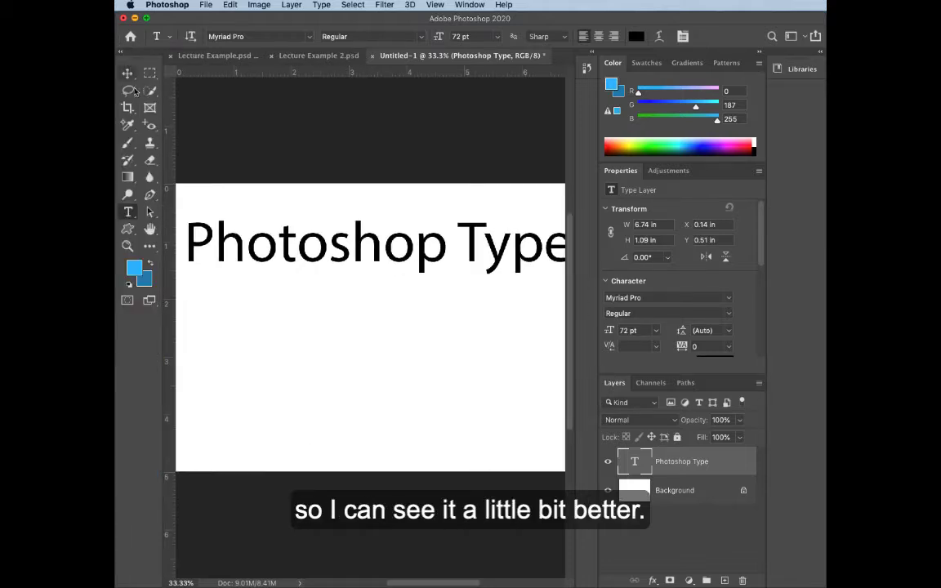
{"action": "left_click", "coordinate": [132, 218]}
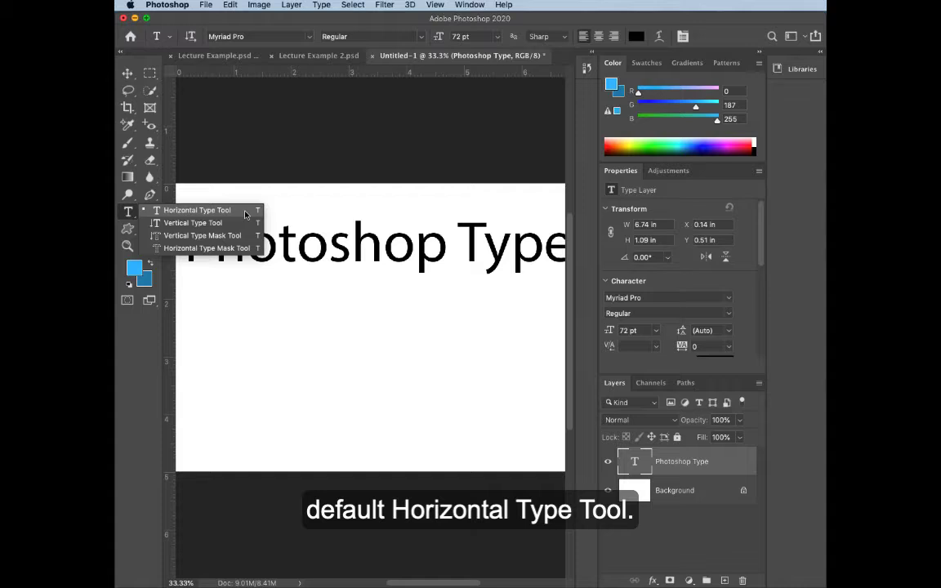
{"action": "left_click", "coordinate": [245, 210]}
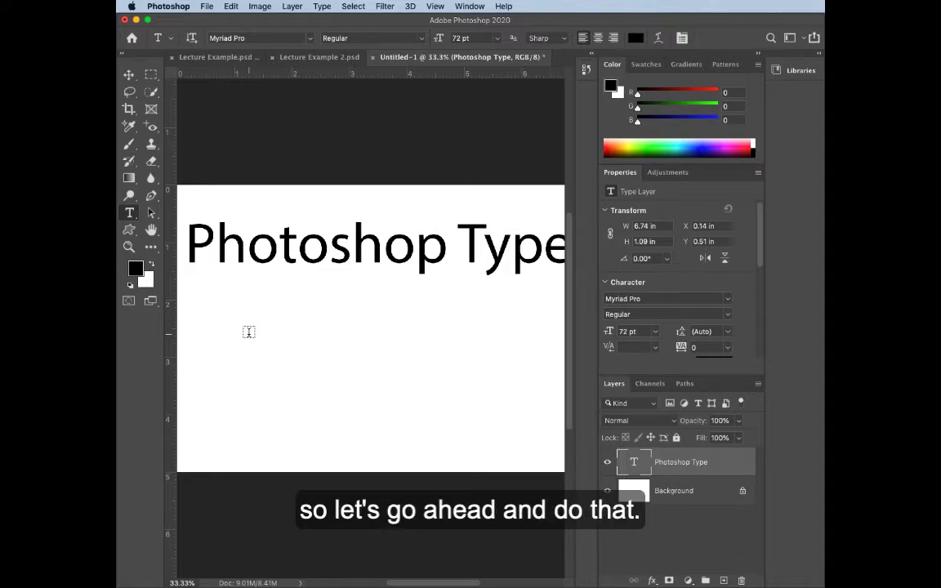
{"action": "left_click", "coordinate": [248, 331]}
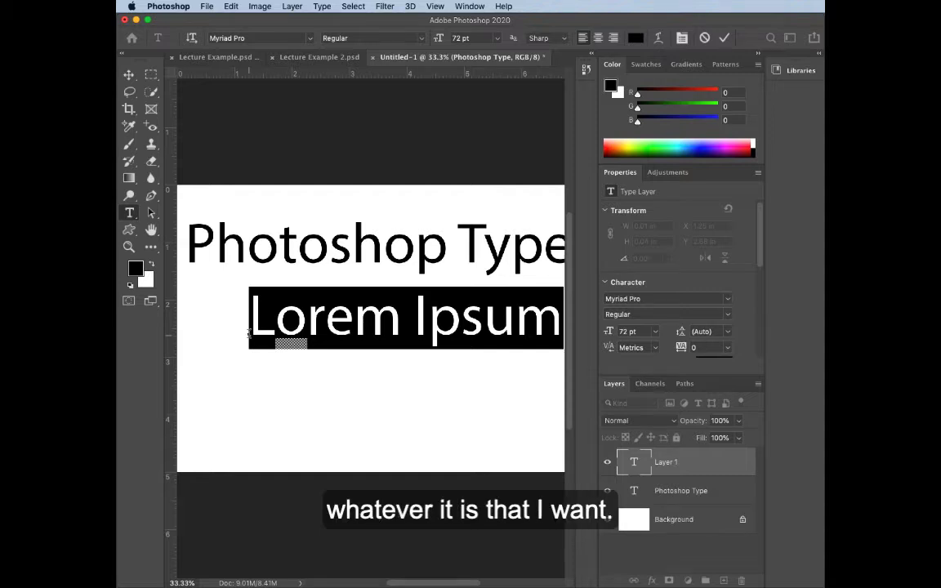
{"action": "type", "text": "TYPE"}
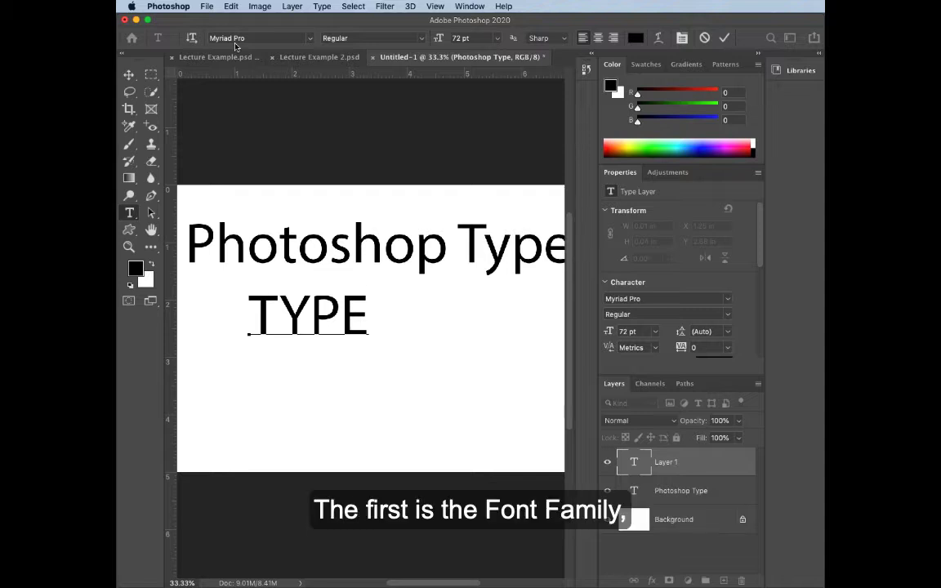
Try to change the font of TYPE to Helvetica Bold without any characters selected
{"action": "left_click", "coordinate": [311, 40]}
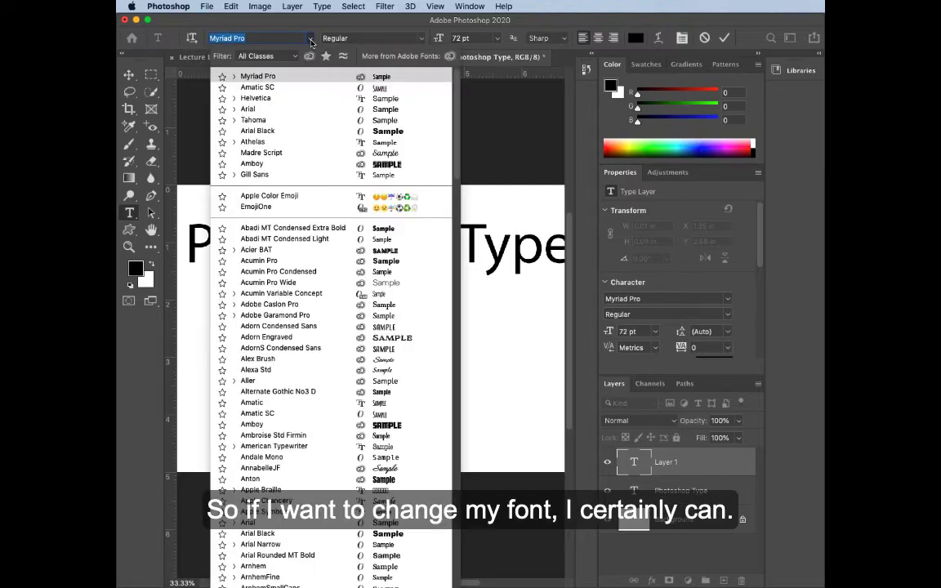
{"action": "scroll", "coordinate": [325, 403], "scroll_direction": "down", "scroll_amount": 10}
{"action": "scroll", "coordinate": [325, 404], "scroll_direction": "down", "scroll_amount": 20}
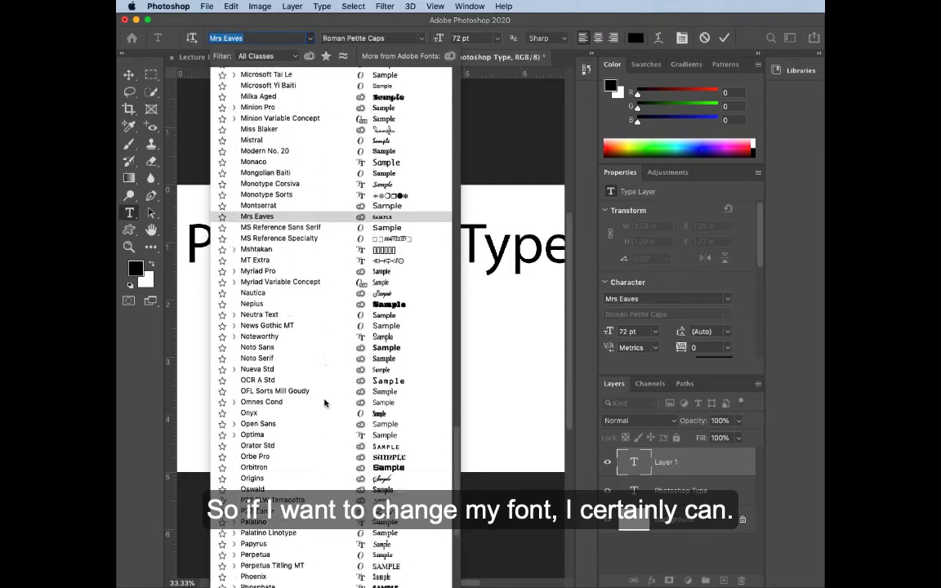
{"action": "scroll", "coordinate": [322, 400], "scroll_direction": "up", "scroll_amount": 15}
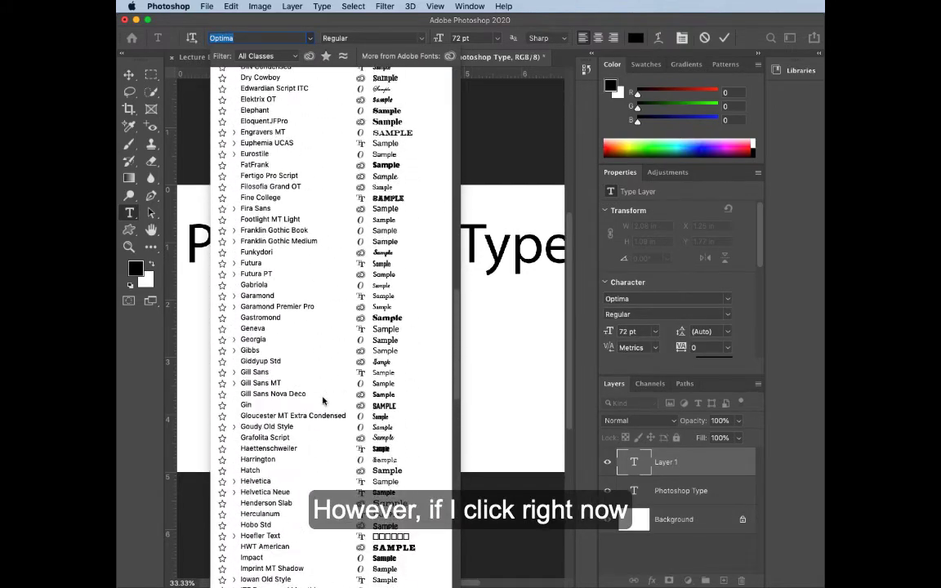
{"action": "scroll", "coordinate": [311, 404], "scroll_direction": "down", "scroll_amount": 7}
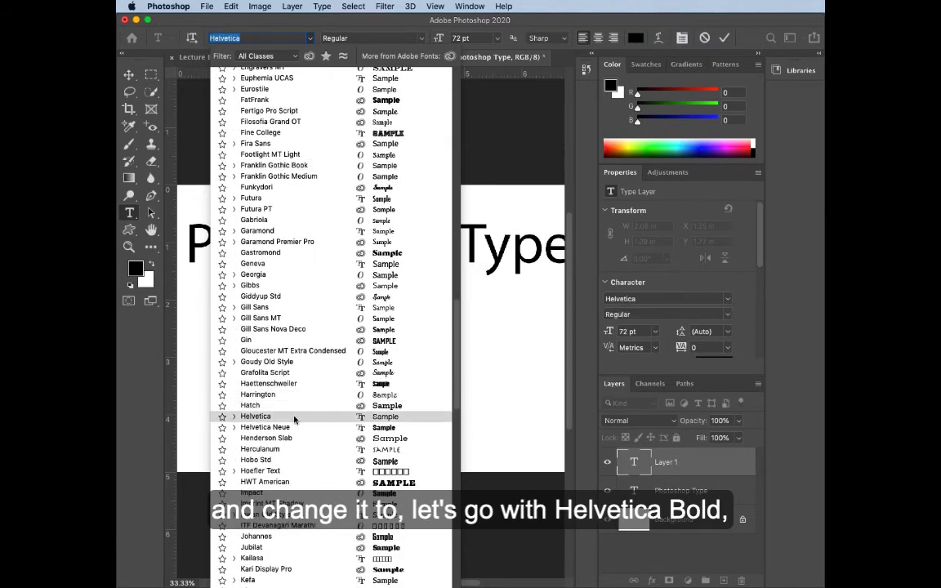
{"action": "left_click", "coordinate": [231, 417]}
{"action": "left_click", "coordinate": [254, 471]}
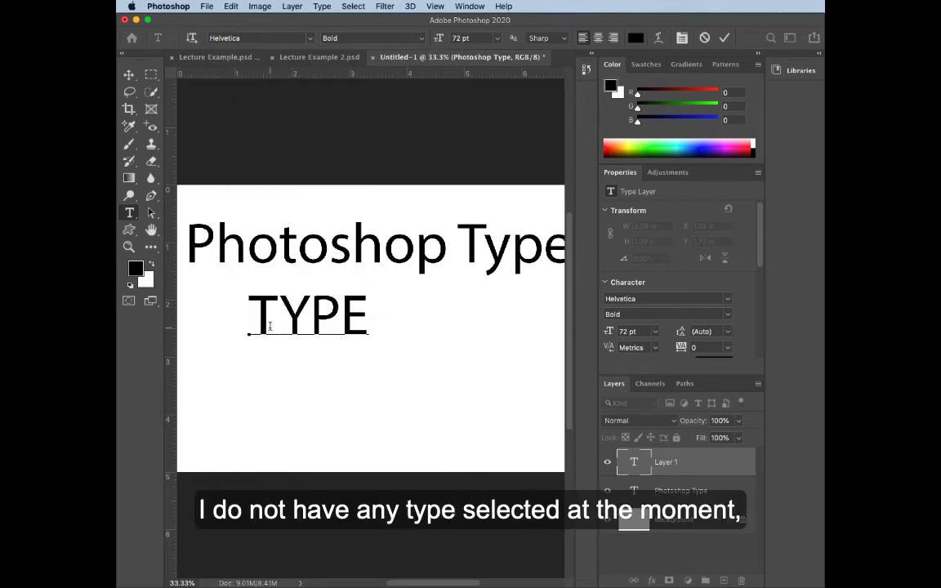
Select the whole word TYPE and step through different font families to preview them on the text
{"action": "double_click", "coordinate": [295, 318]}
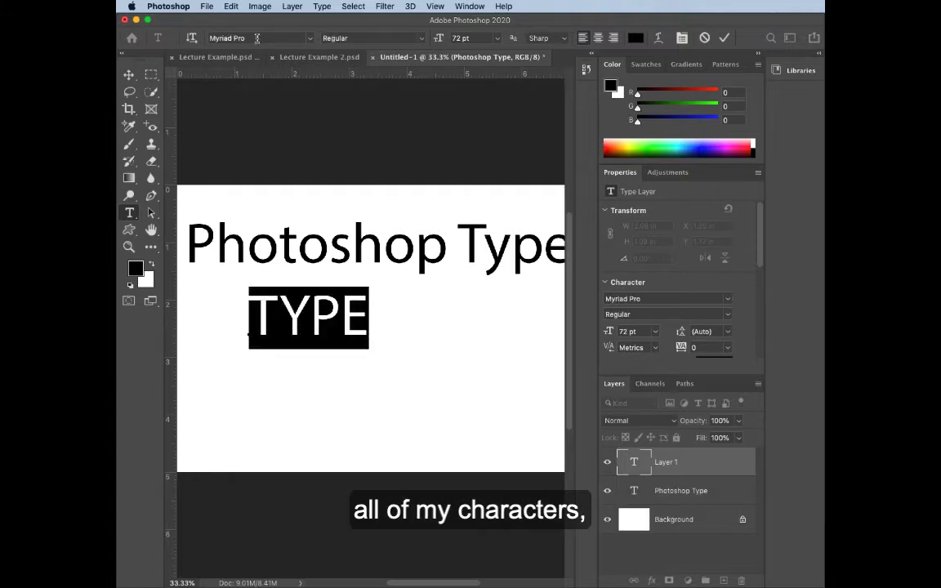
{"action": "left_click", "coordinate": [309, 39]}
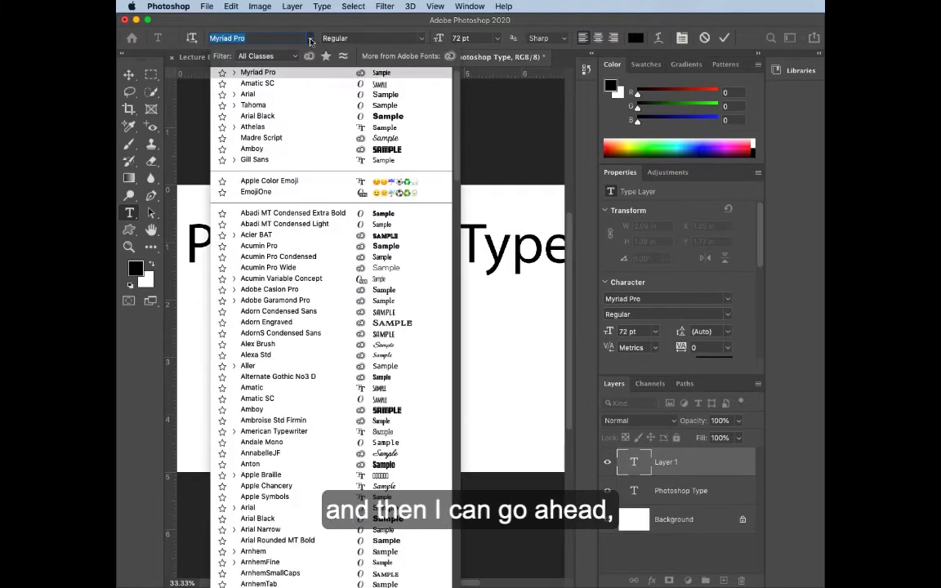
{"action": "scroll", "coordinate": [220, 38], "scroll_direction": "down", "scroll_amount": 8}
{"action": "key", "text": "Escape"}
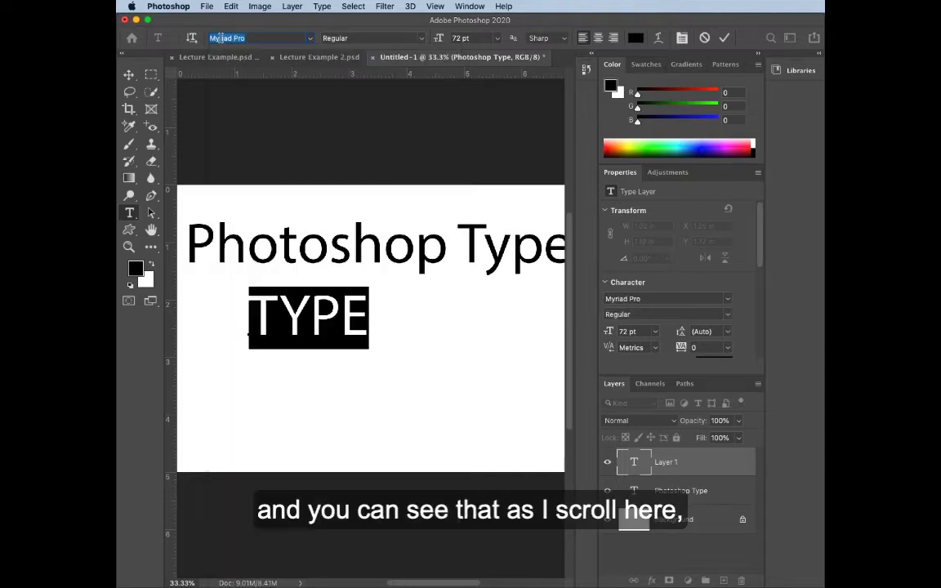
{"action": "scroll", "coordinate": [220, 38], "scroll_direction": "down", "scroll_amount": 4}
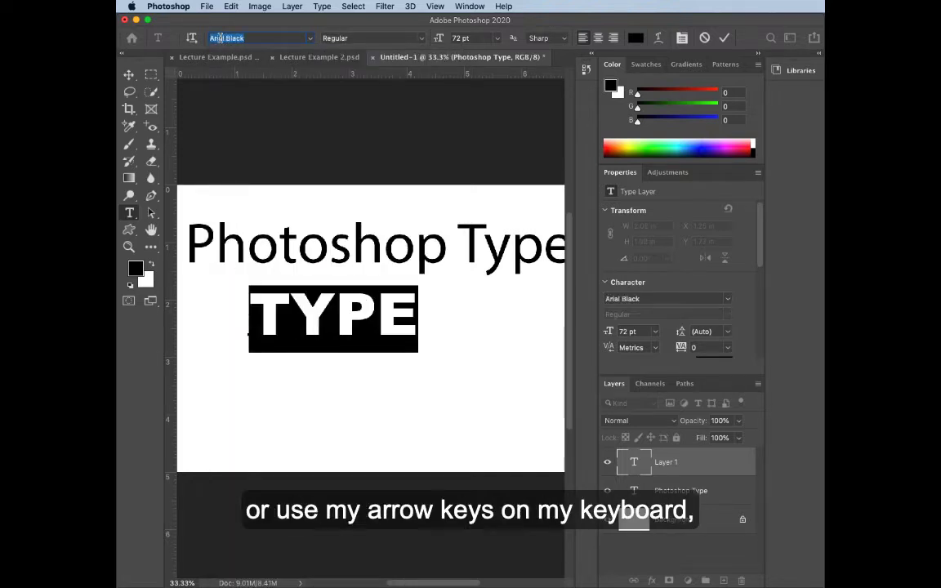
{"action": "scroll", "coordinate": [221, 38], "scroll_direction": "down", "scroll_amount": 4}
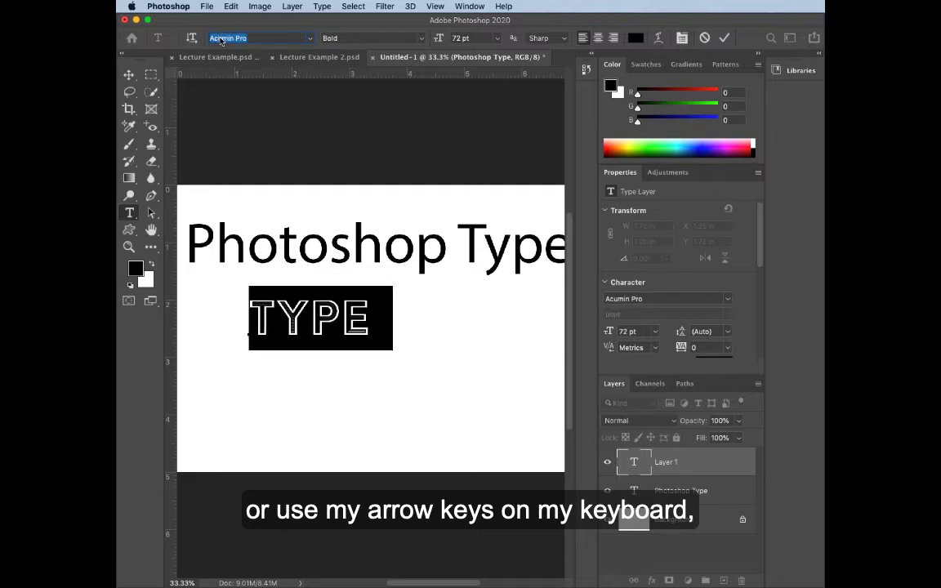
{"action": "key", "text": "Down"}
{"action": "key", "text": "Down"}
{"action": "key", "text": "Down"}
{"action": "key", "text": "Down"}
{"action": "key", "text": "Down"}
{"action": "key", "text": "Down"}
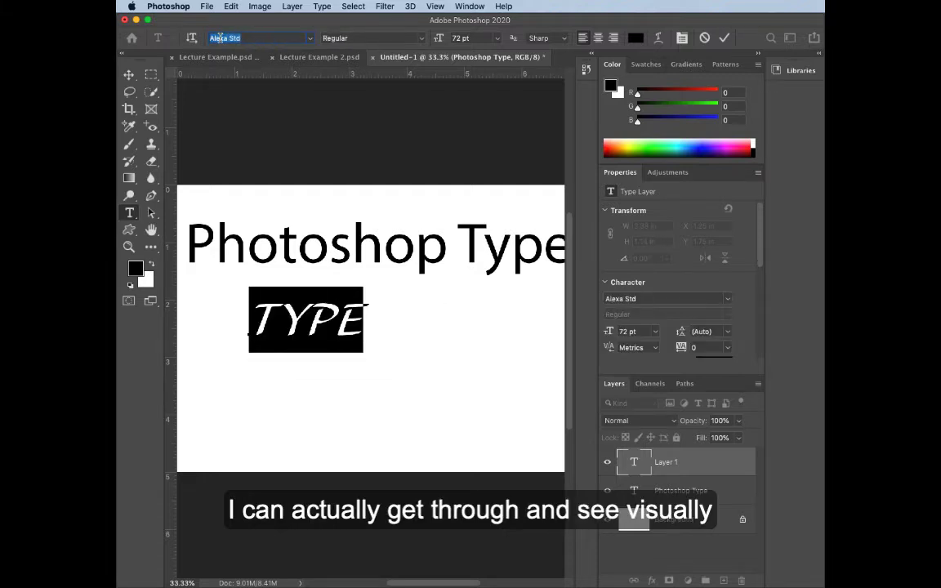
{"action": "scroll", "coordinate": [221, 39], "scroll_direction": "down", "scroll_amount": 4}
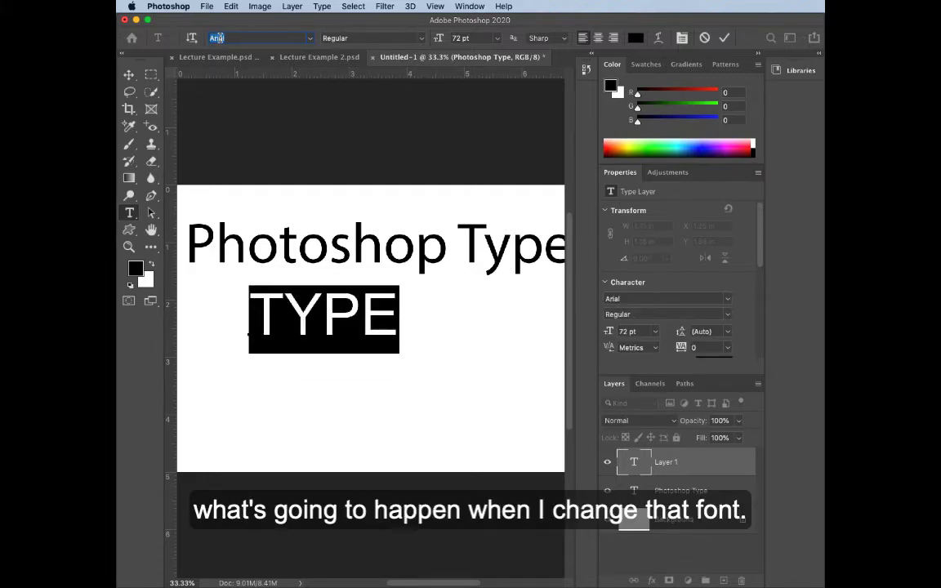
{"action": "scroll", "coordinate": [221, 39], "scroll_direction": "down", "scroll_amount": 1}
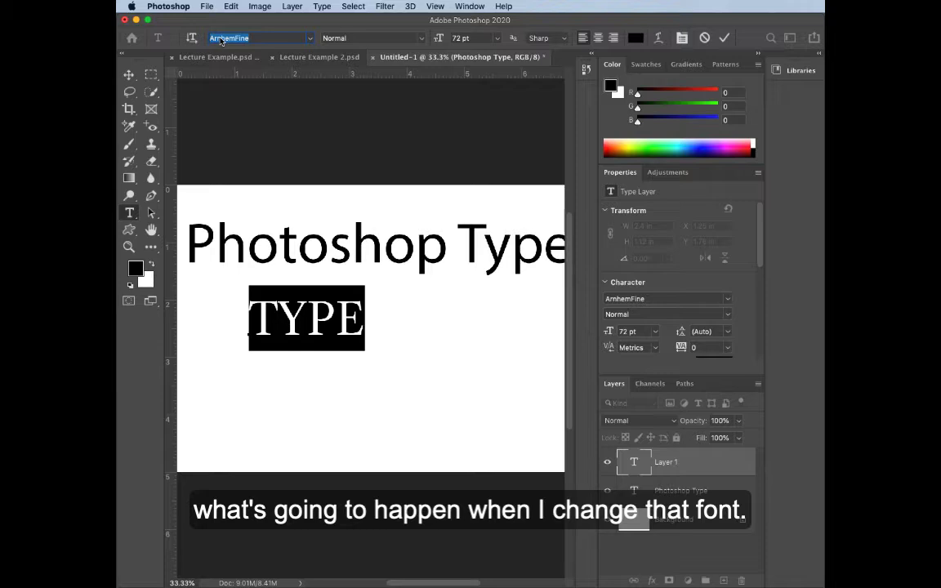
Set the font of the selected word TYPE to Helvetica Bold
{"action": "left_click", "coordinate": [309, 39]}
{"action": "key", "text": "Down"}
{"action": "key", "text": "Down"}
{"action": "key", "text": "Down"}
{"action": "key", "text": "Down"}
{"action": "key", "text": "Down"}
{"action": "key", "text": "Down"}
{"action": "key", "text": "Down"}
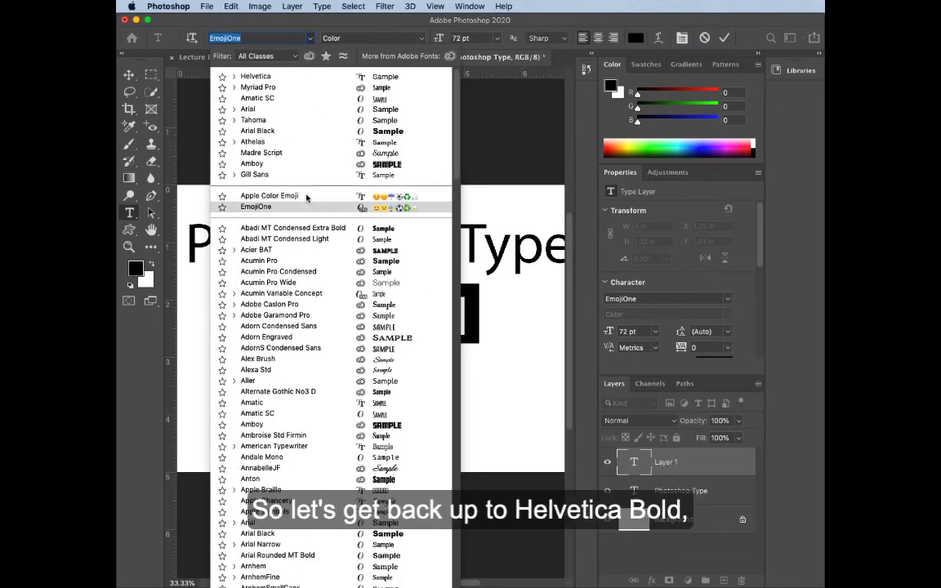
{"action": "key", "text": "Up"}
{"action": "key", "text": "Up"}
{"action": "key", "text": "Up"}
{"action": "key", "text": "Up"}
{"action": "key", "text": "Up"}
{"action": "key", "text": "Up"}
{"action": "key", "text": "Up"}
{"action": "key", "text": "Up"}
{"action": "key", "text": "Up"}
{"action": "key", "text": "Up"}
{"action": "key", "text": "Up"}
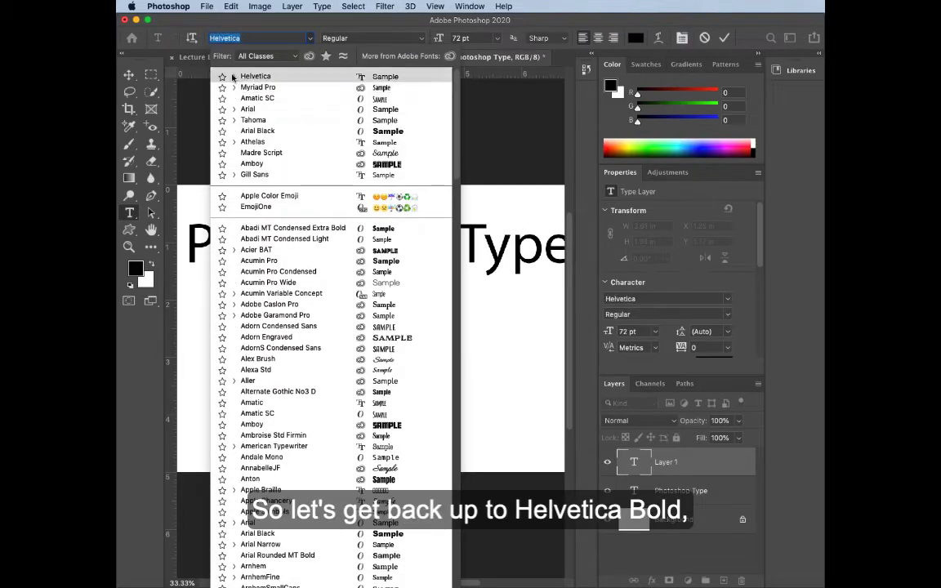
{"action": "left_click", "coordinate": [234, 76]}
{"action": "left_click", "coordinate": [253, 131]}
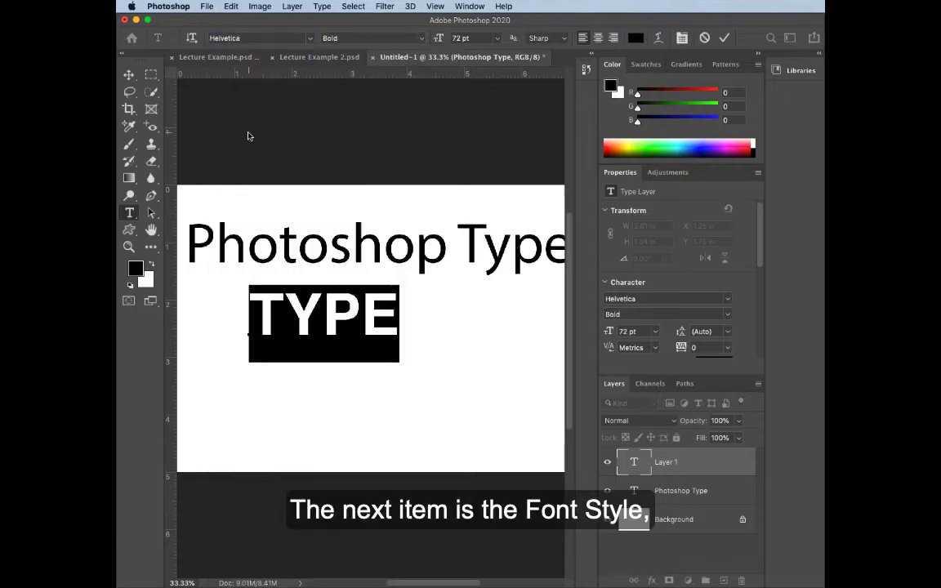
Change the font style of TYPE to Oblique and set its size to 100 pt
{"action": "left_click", "coordinate": [420, 39]}
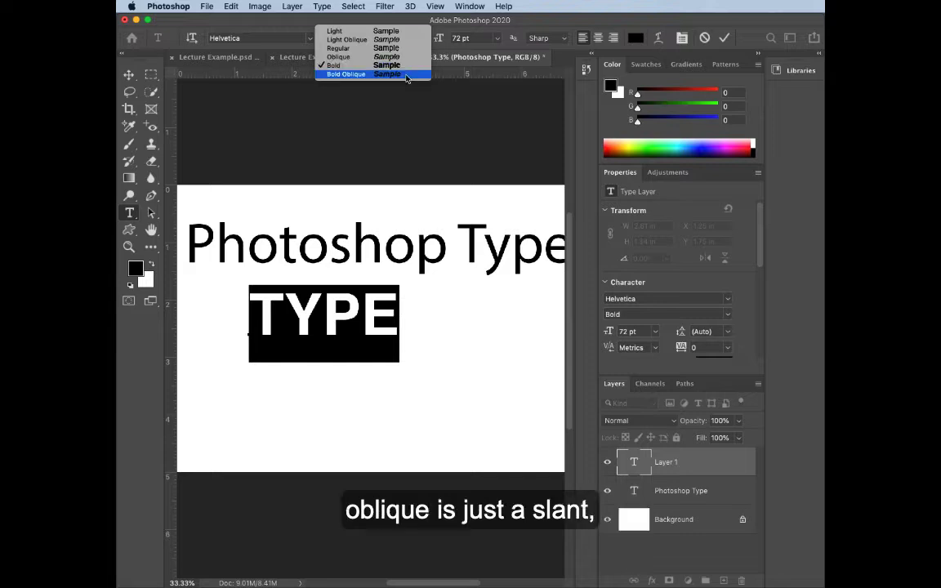
{"action": "left_click", "coordinate": [355, 57]}
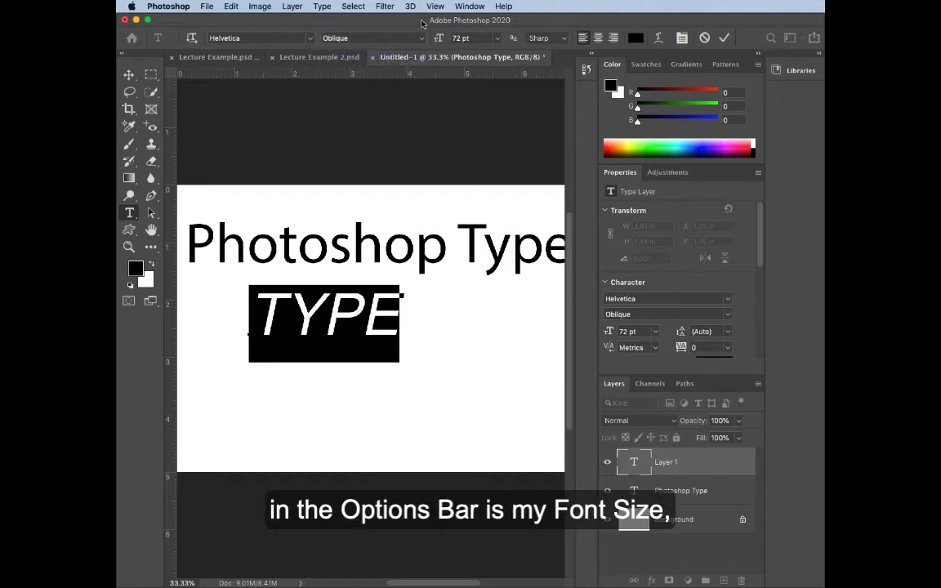
{"action": "left_click", "coordinate": [497, 39]}
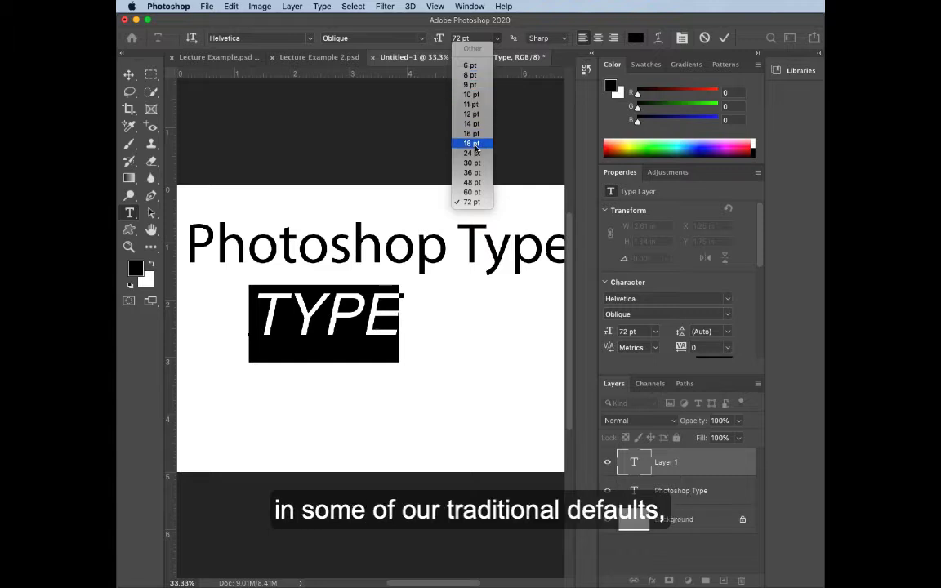
{"action": "left_click", "coordinate": [440, 38]}
{"action": "mouse_move", "coordinate": [439, 38]}
{"action": "left_mouse_down"}
{"action": "mouse_move", "coordinate": [454, 43]}
{"action": "mouse_move", "coordinate": [423, 49]}
{"action": "mouse_move", "coordinate": [458, 41]}
{"action": "left_mouse_up"}
{"action": "left_click", "coordinate": [457, 40]}
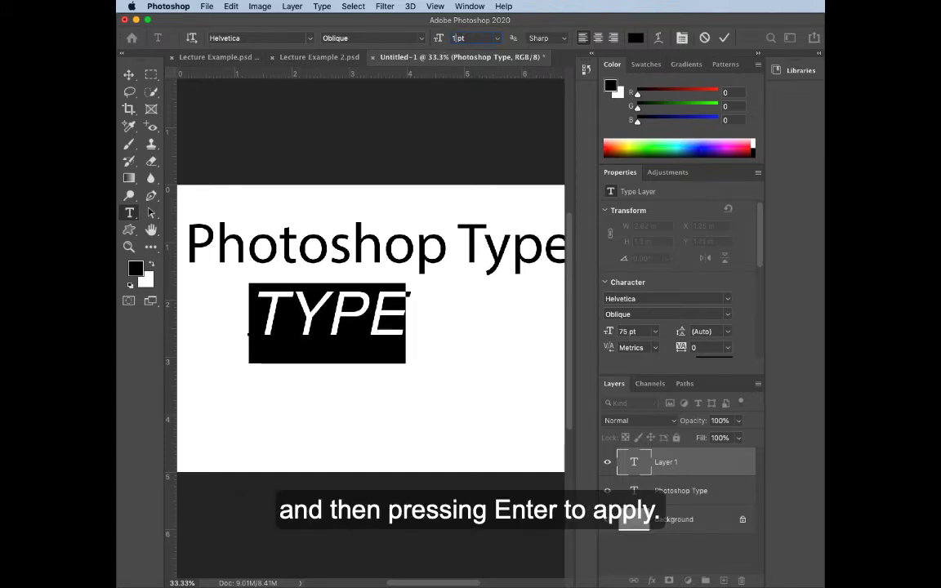
{"action": "type", "text": "100"}
{"action": "key", "text": "Return"}
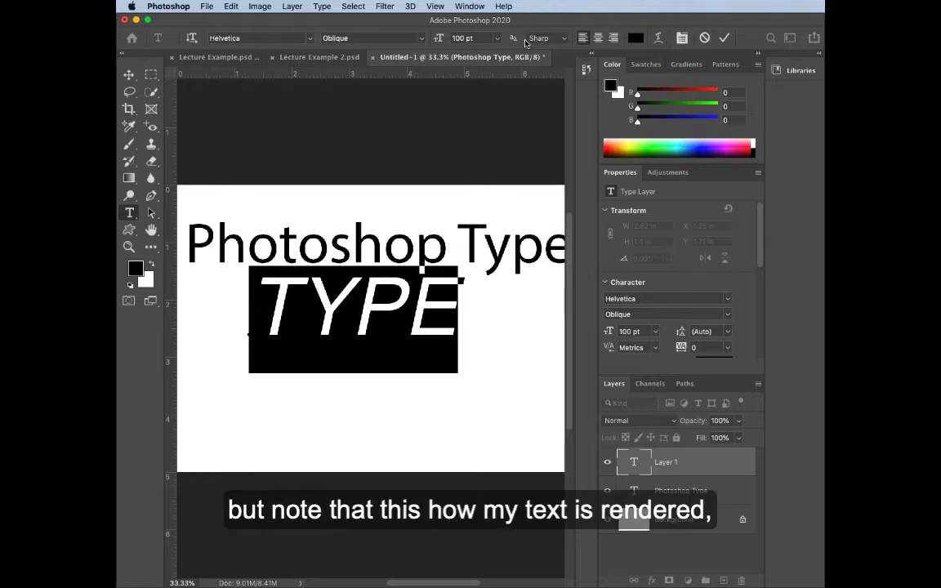
Set the anti-aliasing of TYPE to None and examine the edges of the letter P up close at 300%
{"action": "left_click", "coordinate": [563, 39]}
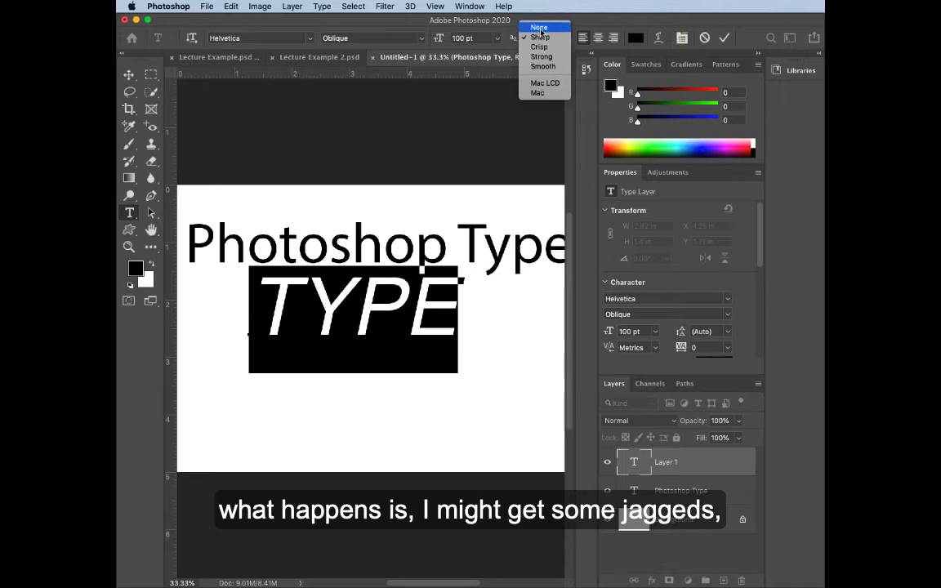
{"action": "left_click", "coordinate": [539, 28]}
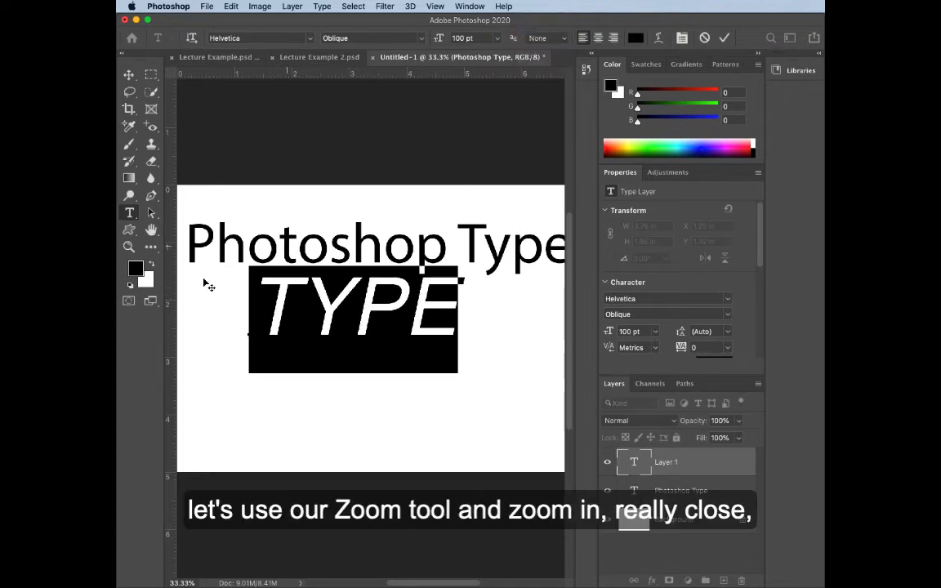
{"action": "left_click", "coordinate": [129, 246]}
{"action": "left_click", "coordinate": [400, 305]}
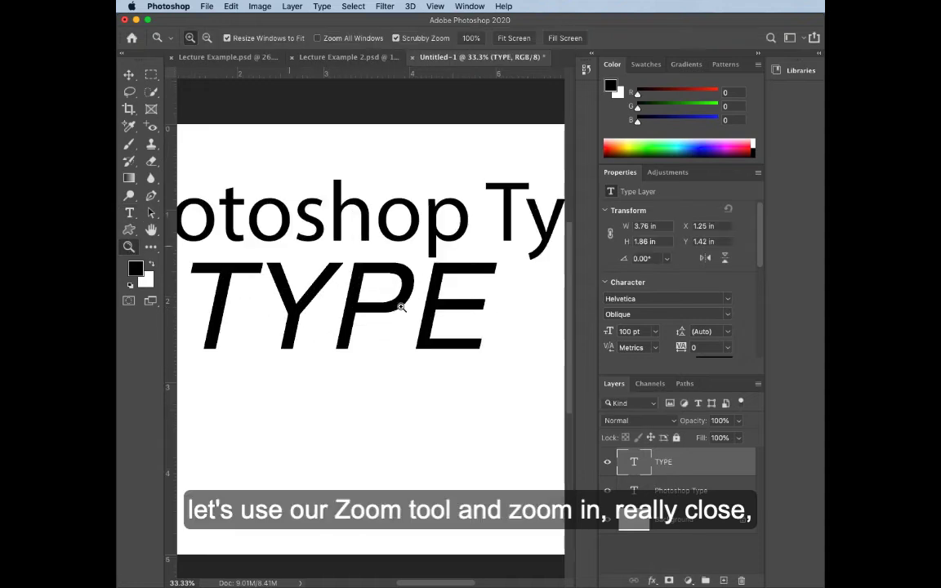
{"action": "left_click", "coordinate": [403, 306]}
{"action": "left_click", "coordinate": [403, 307]}
{"action": "left_click", "coordinate": [402, 308]}
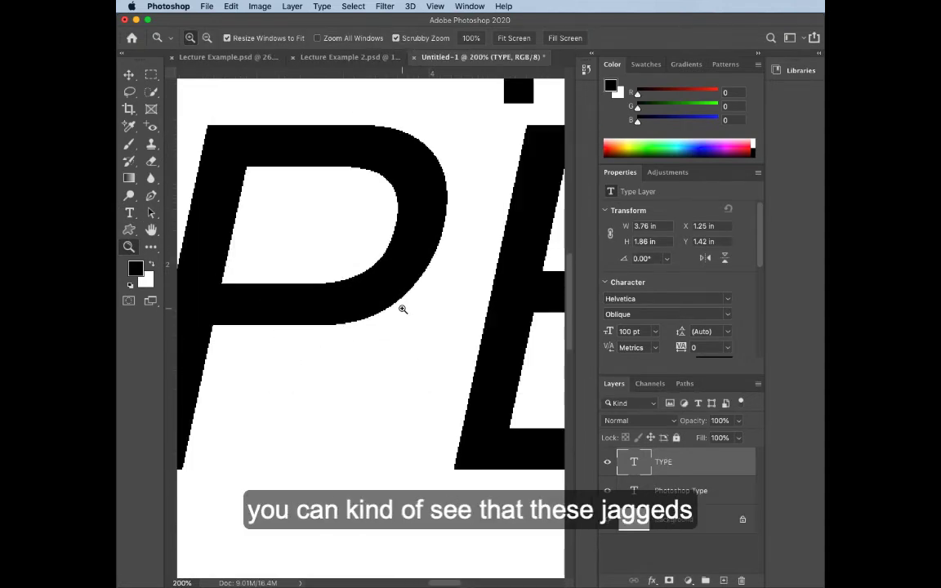
{"action": "left_click", "coordinate": [402, 309]}
{"action": "scroll", "coordinate": [403, 310], "scroll_direction": "up", "scroll_amount": 3}
{"action": "scroll", "coordinate": [403, 310], "scroll_direction": "left", "scroll_amount": 5}
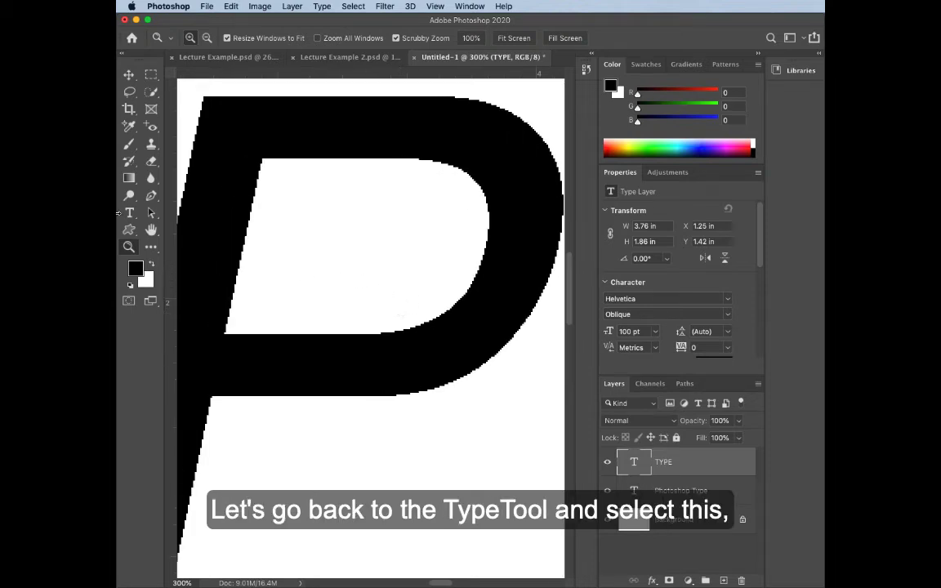
Reselect all of the TYPE text, switch its anti-aliasing to Sharp for comparison, and set it back to None
{"action": "key", "text": "t"}
{"action": "left_click", "coordinate": [441, 324]}
{"action": "key", "text": "super+a"}
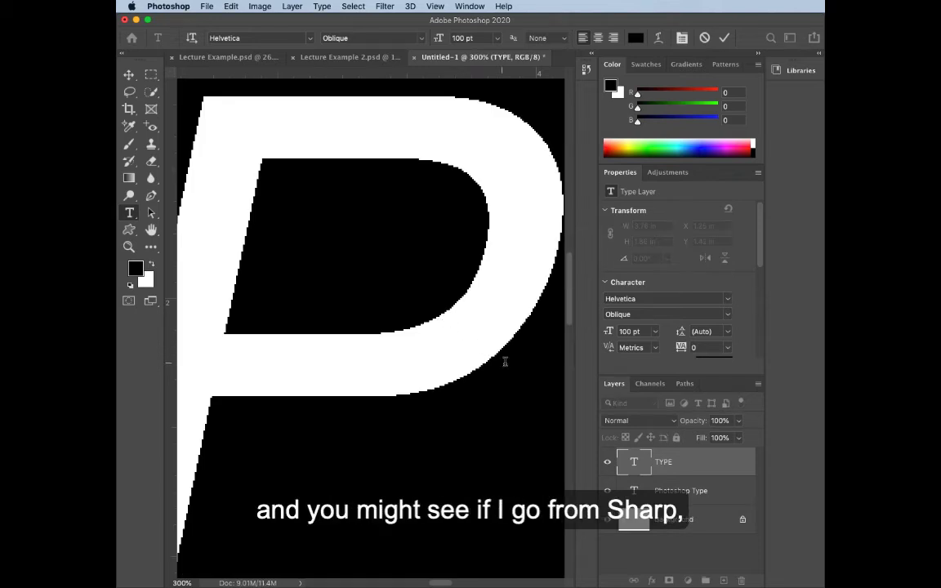
{"action": "left_click", "coordinate": [561, 38]}
{"action": "left_click", "coordinate": [559, 48]}
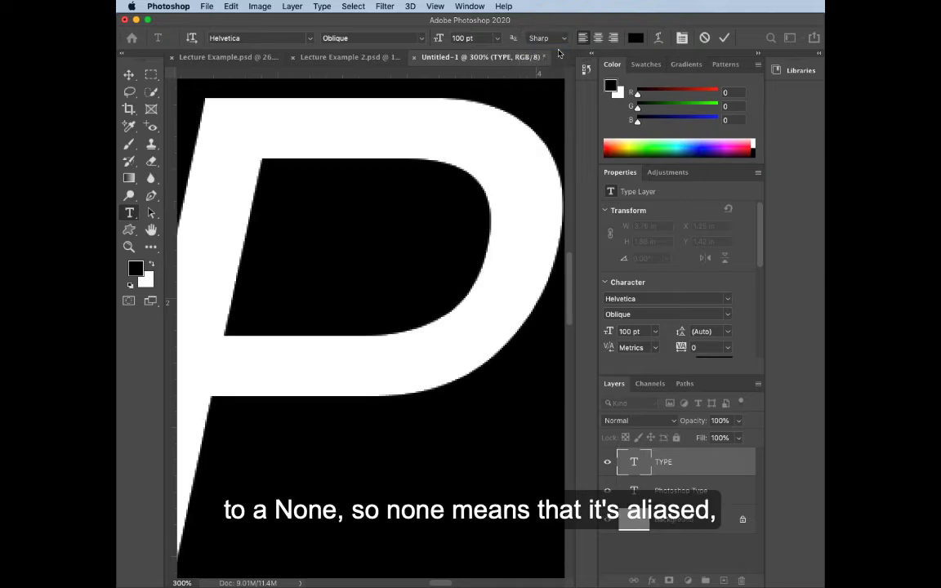
{"action": "left_click", "coordinate": [560, 38]}
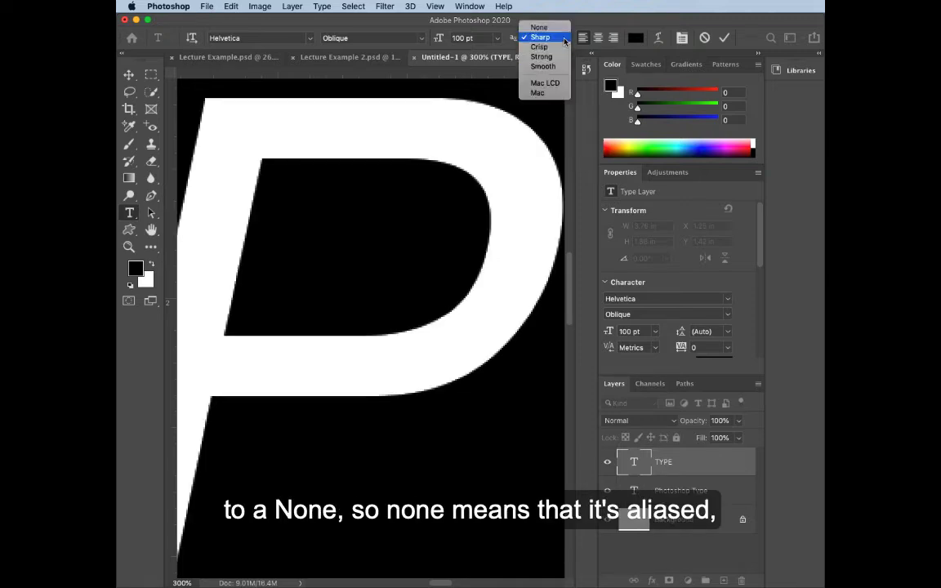
{"action": "left_click", "coordinate": [561, 29]}
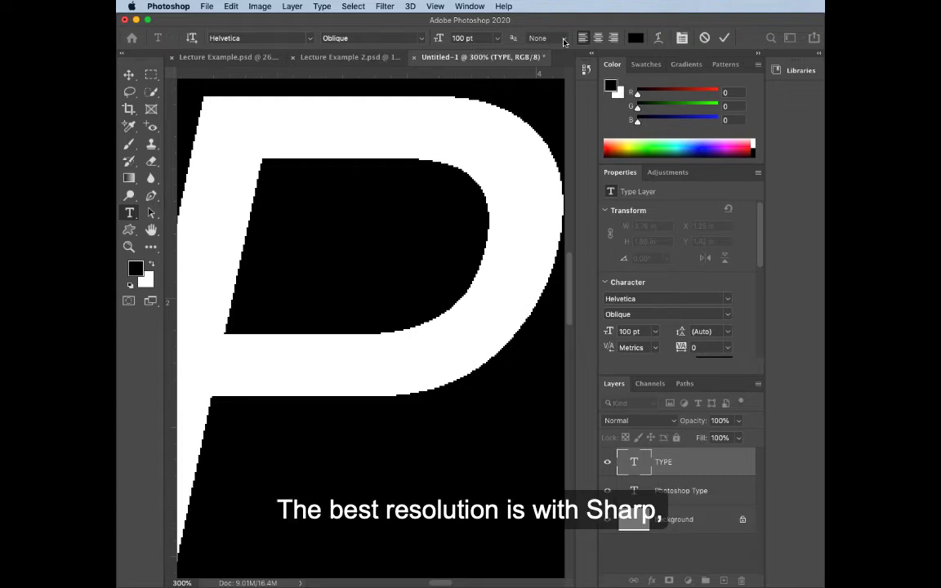
Try the Sharp, Crisp, Strong and Smooth anti-aliasing options on the selected TYPE text, then set it to Sharp
{"action": "left_click", "coordinate": [563, 42]}
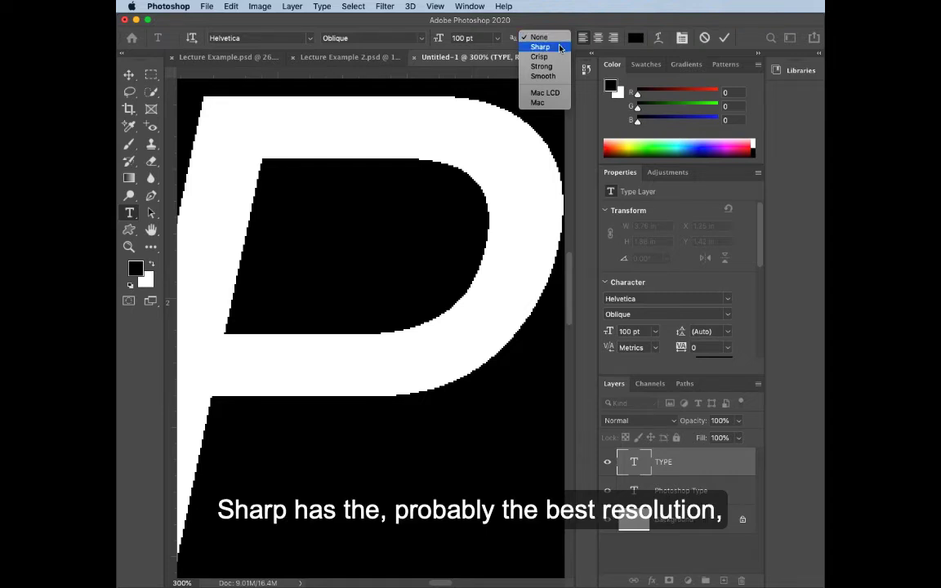
{"action": "left_click", "coordinate": [560, 47]}
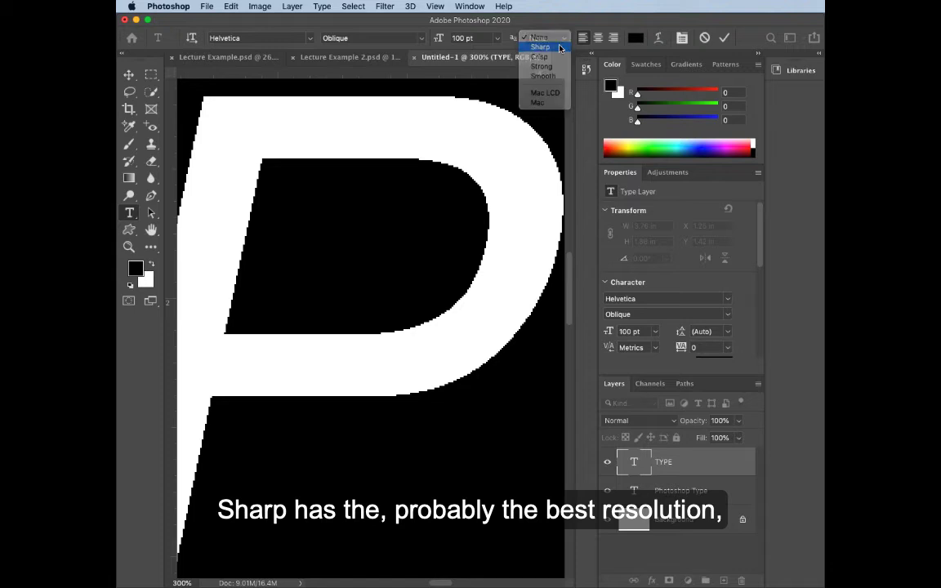
{"action": "left_click", "coordinate": [562, 38]}
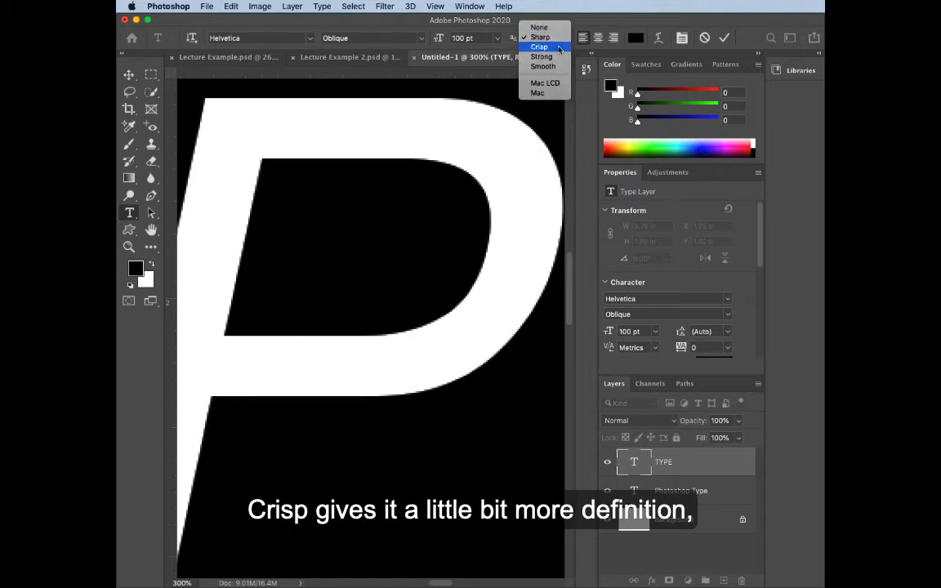
{"action": "left_click", "coordinate": [557, 47]}
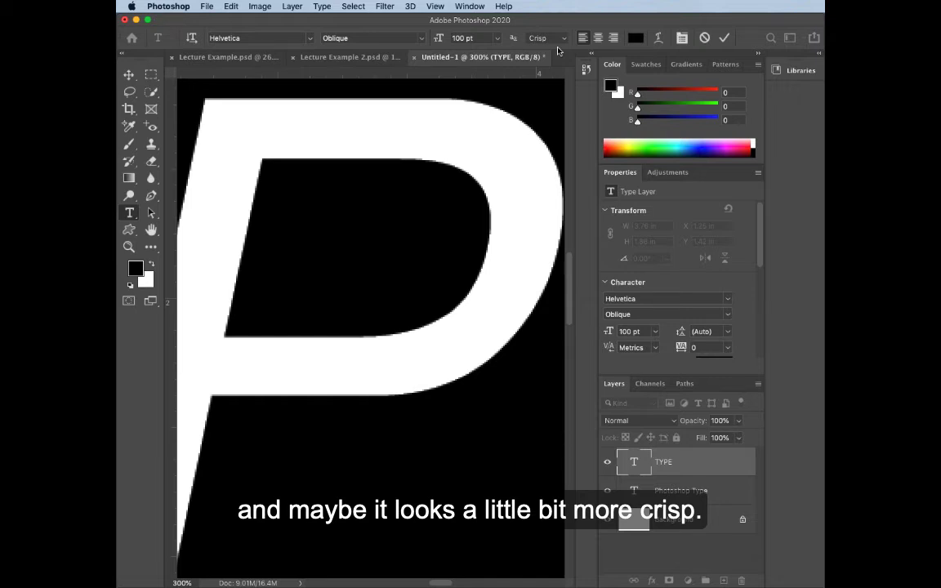
{"action": "left_click", "coordinate": [560, 38]}
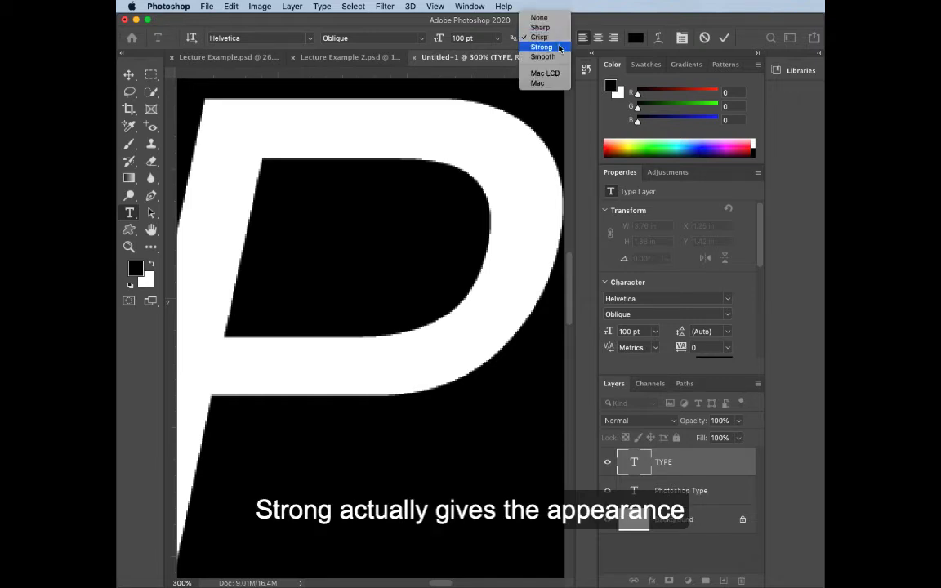
{"action": "left_click", "coordinate": [541, 48]}
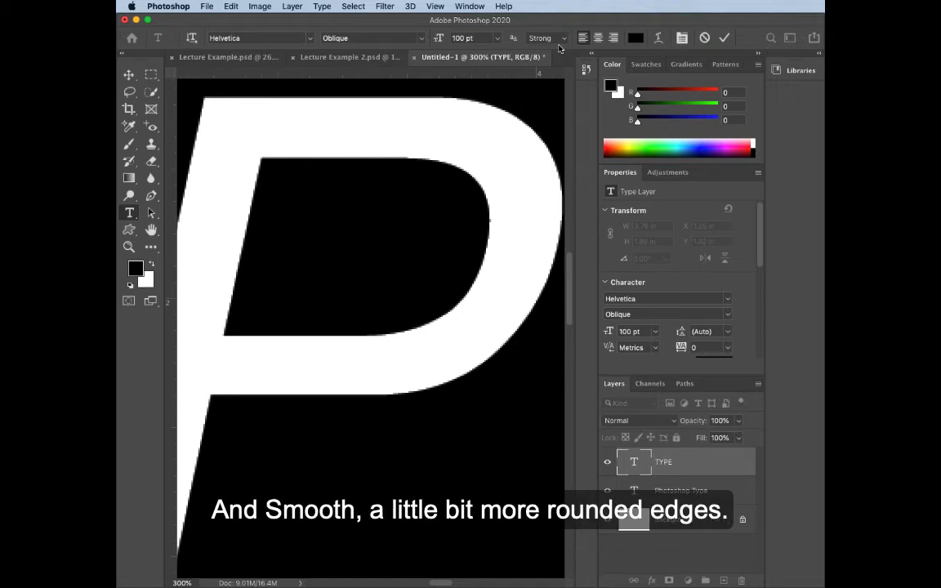
{"action": "left_click", "coordinate": [561, 38]}
{"action": "left_click", "coordinate": [561, 48]}
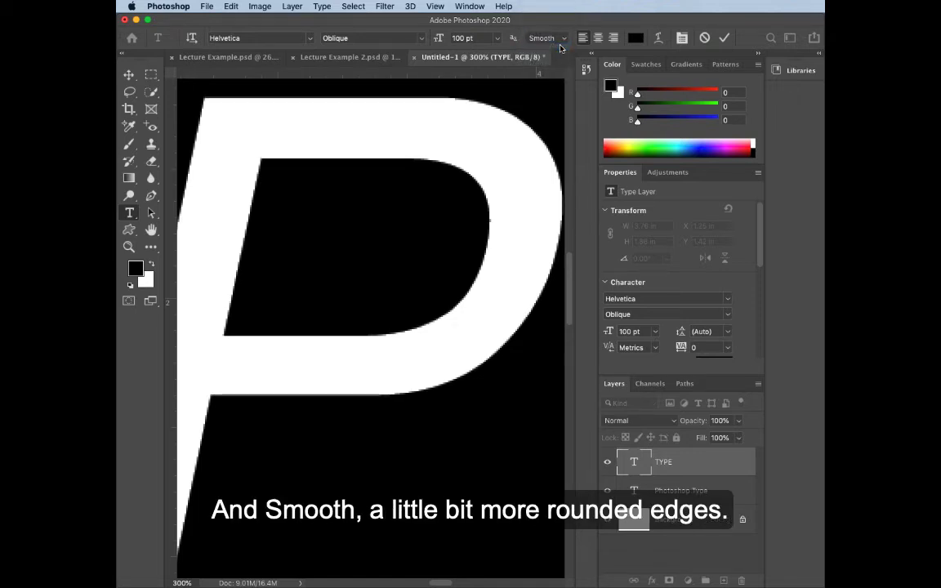
{"action": "left_click", "coordinate": [561, 38]}
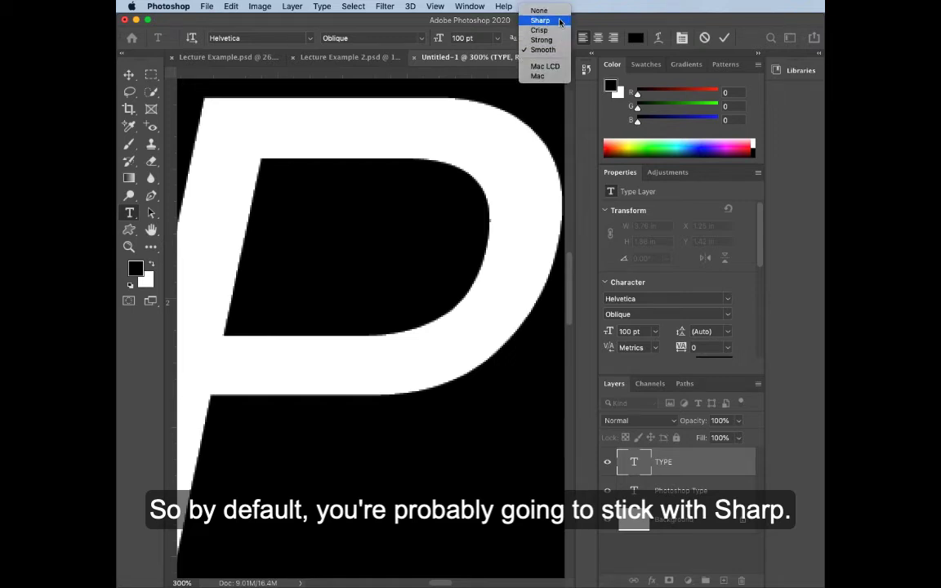
{"action": "left_click", "coordinate": [559, 20]}
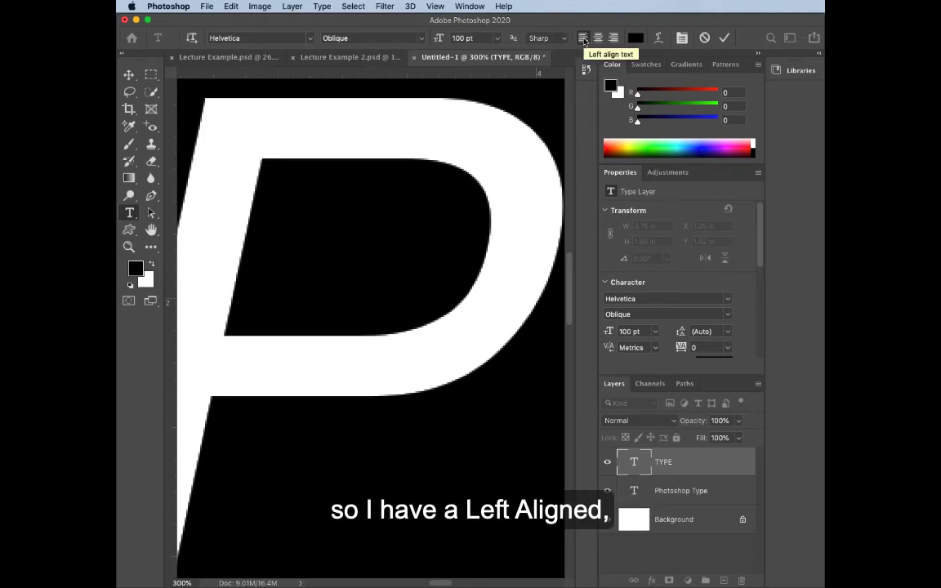
Open the text color picker for TYPE and try several colors, including green 00db86, ending on brown a9947d
{"action": "left_click", "coordinate": [637, 39]}
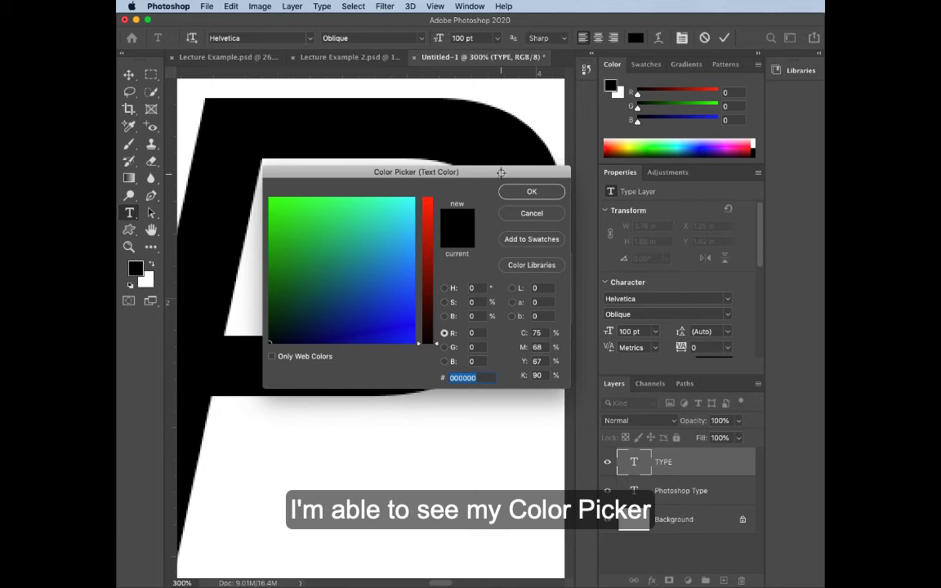
{"action": "left_click_drag", "start_coordinate": [500, 172], "coordinate": [554, 213]}
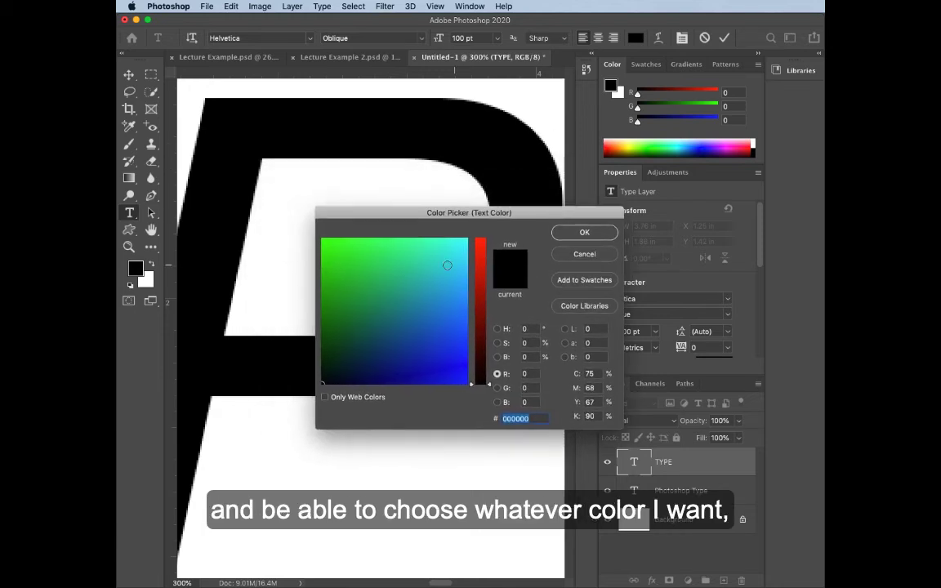
{"action": "left_click", "coordinate": [437, 260]}
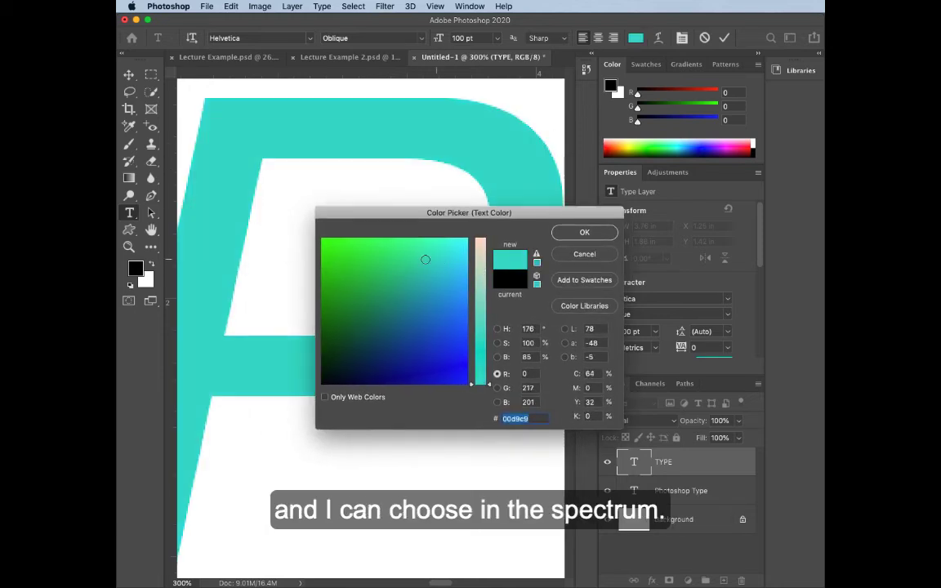
{"action": "left_click_drag", "start_coordinate": [425, 259], "coordinate": [398, 258]}
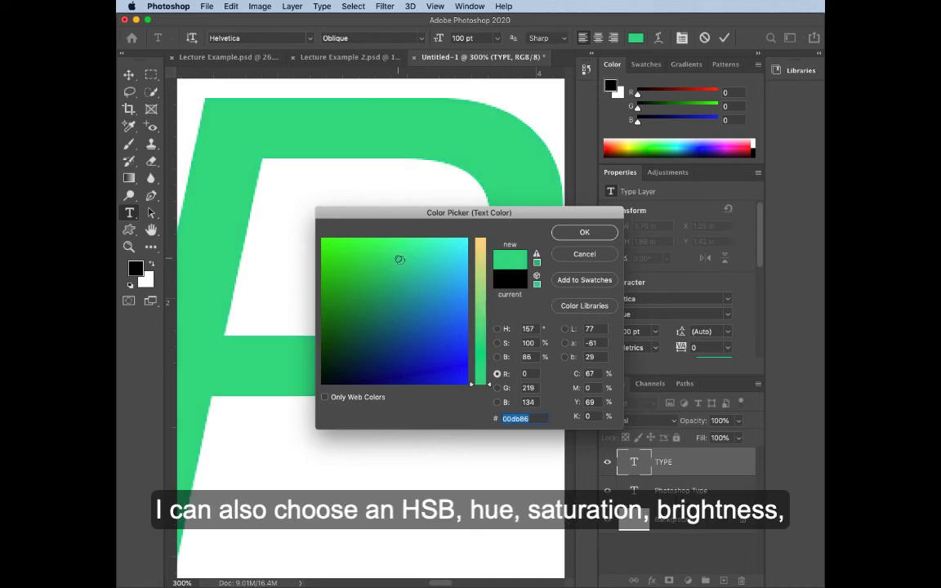
{"action": "left_click", "coordinate": [470, 294]}
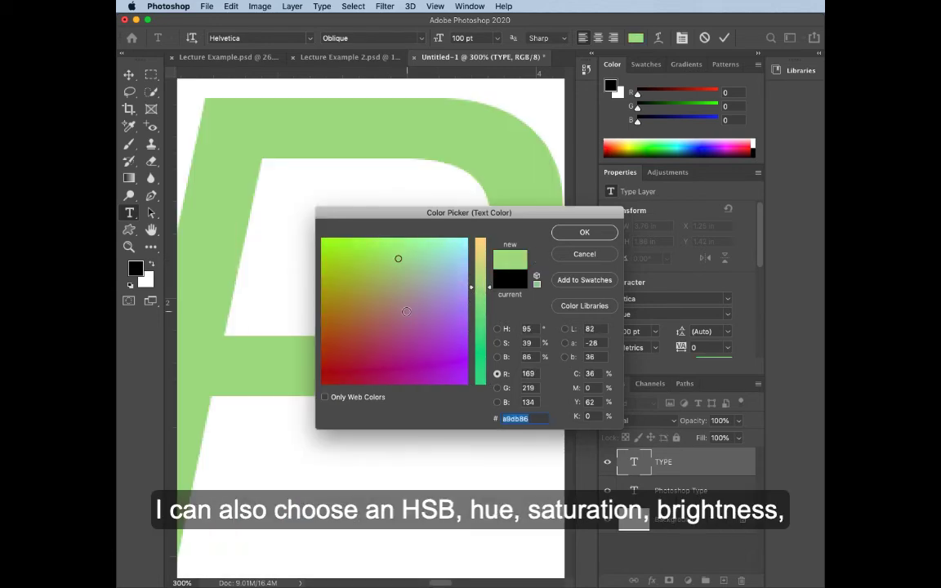
{"action": "left_click", "coordinate": [394, 305]}
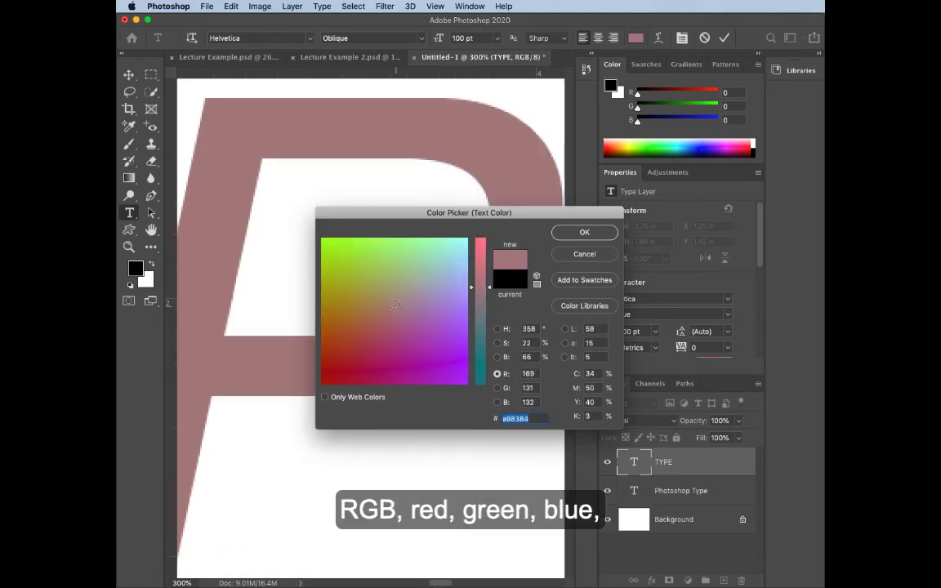
{"action": "left_click_drag", "start_coordinate": [395, 304], "coordinate": [392, 300]}
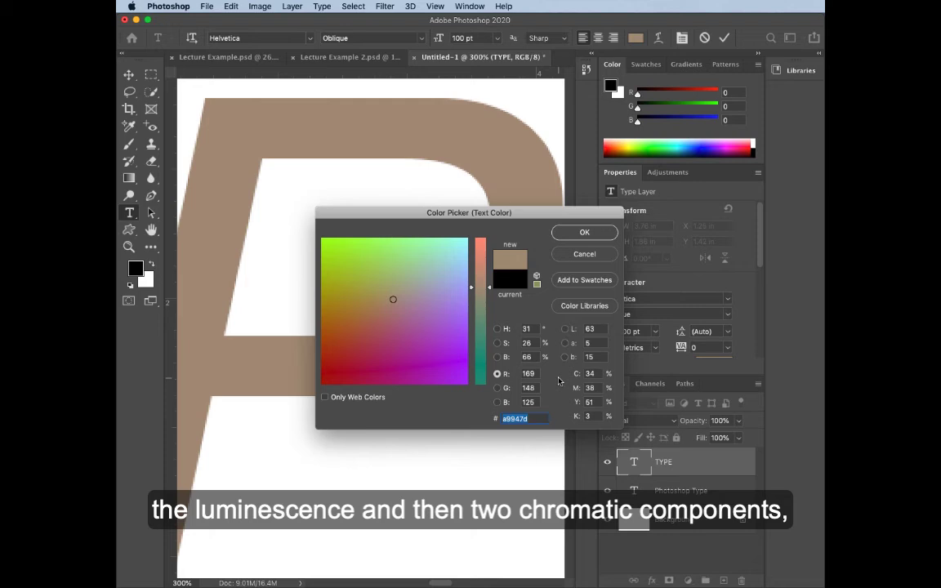
Switch Only Web Colors on and off again, then set the TYPE text color to orange e49966 and accept it
{"action": "left_click", "coordinate": [324, 398]}
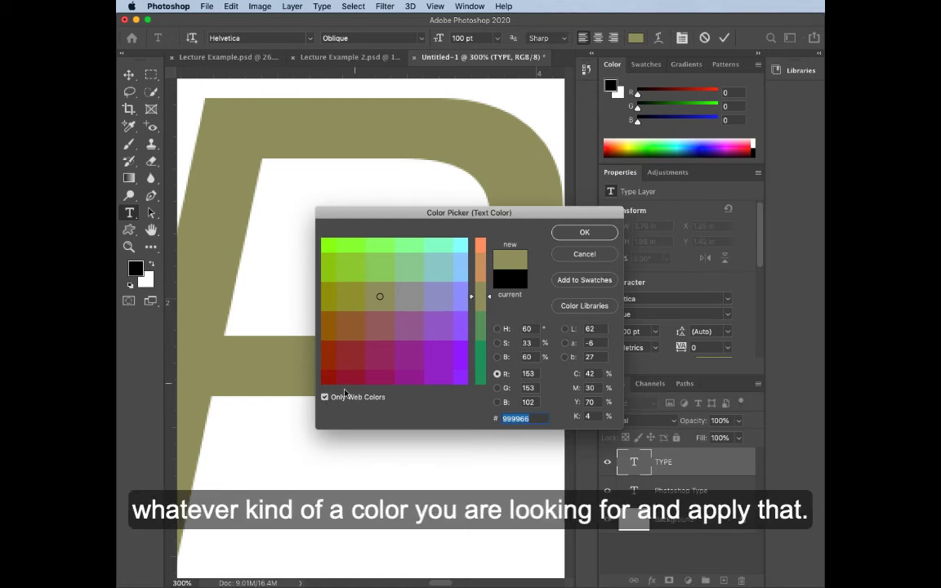
{"action": "left_click", "coordinate": [325, 398]}
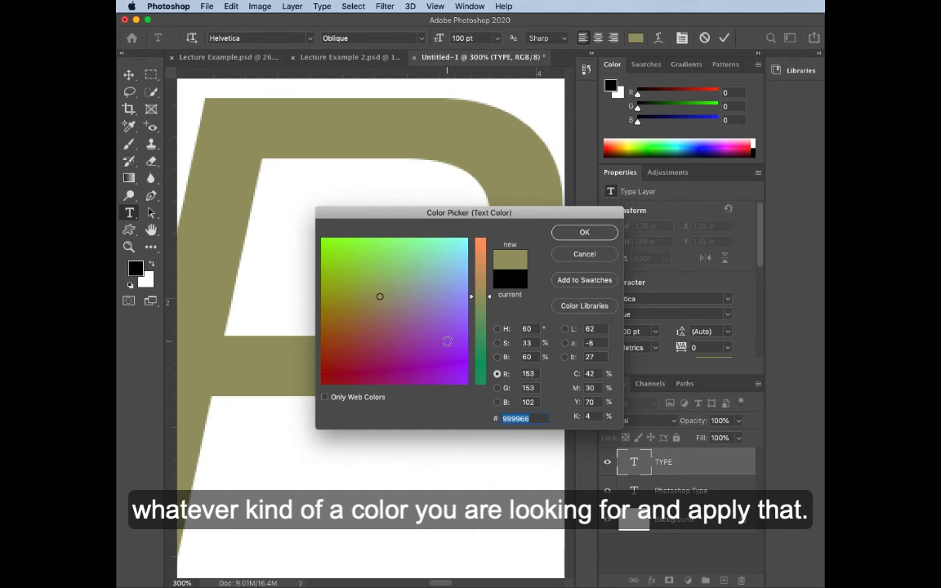
{"action": "left_click", "coordinate": [490, 295]}
{"action": "left_click_drag", "start_coordinate": [490, 295], "coordinate": [490, 256]}
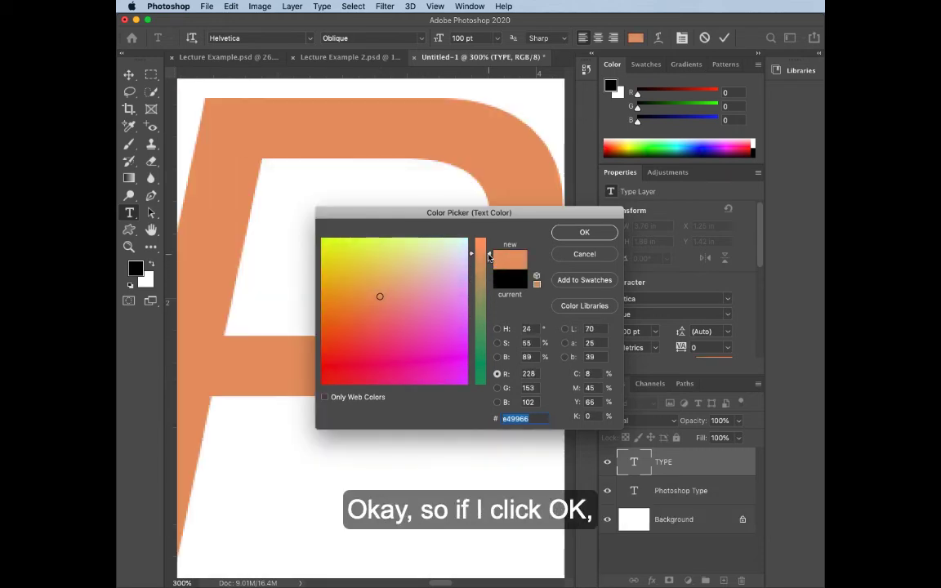
{"action": "left_click", "coordinate": [583, 232]}
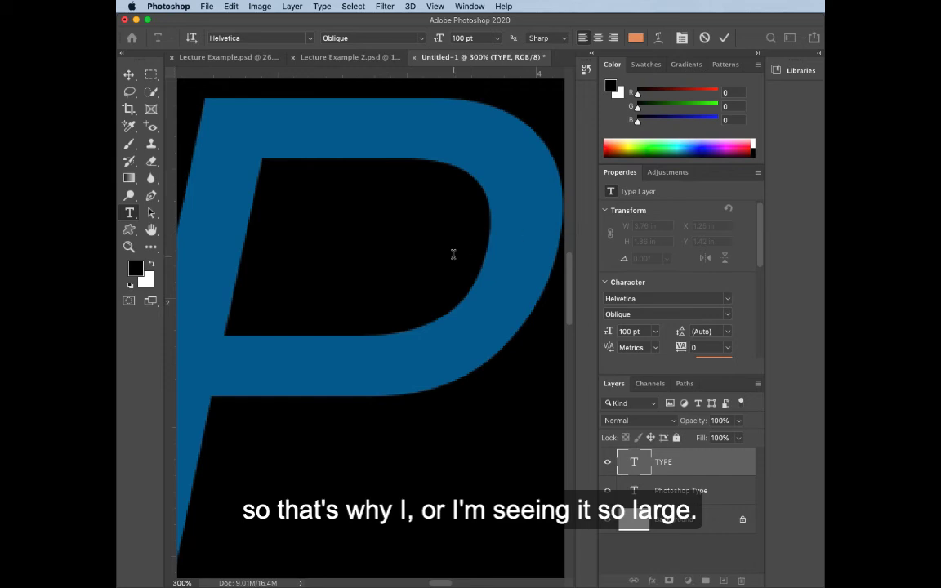
At 33.3% zoom, clear the selected TYPE text, leave text editing with the Move tool, and undo the text edit
{"action": "key", "text": "super+minus"}
{"action": "key", "text": "super+minus"}
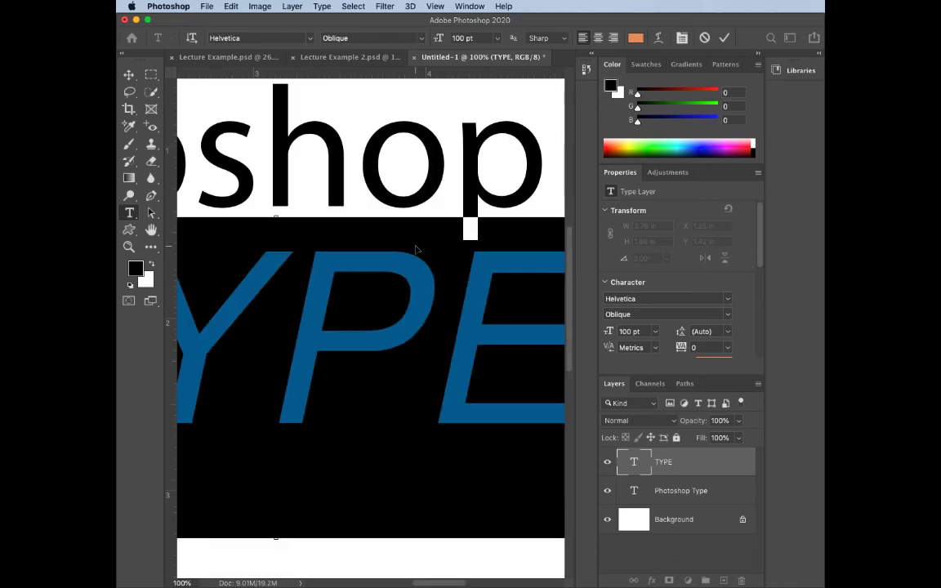
{"action": "key", "text": "super+minus"}
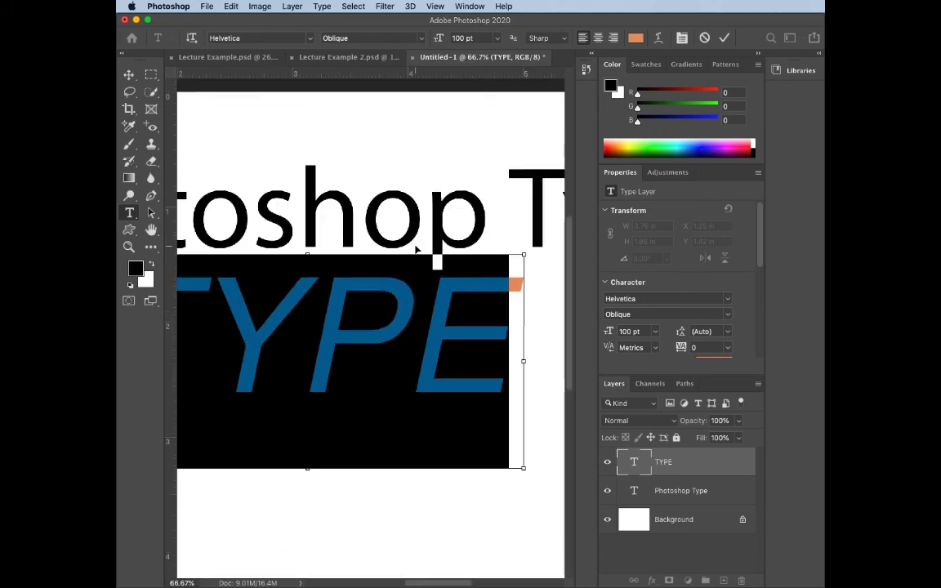
{"action": "key", "text": "super+minus"}
{"action": "key", "text": "super+minus"}
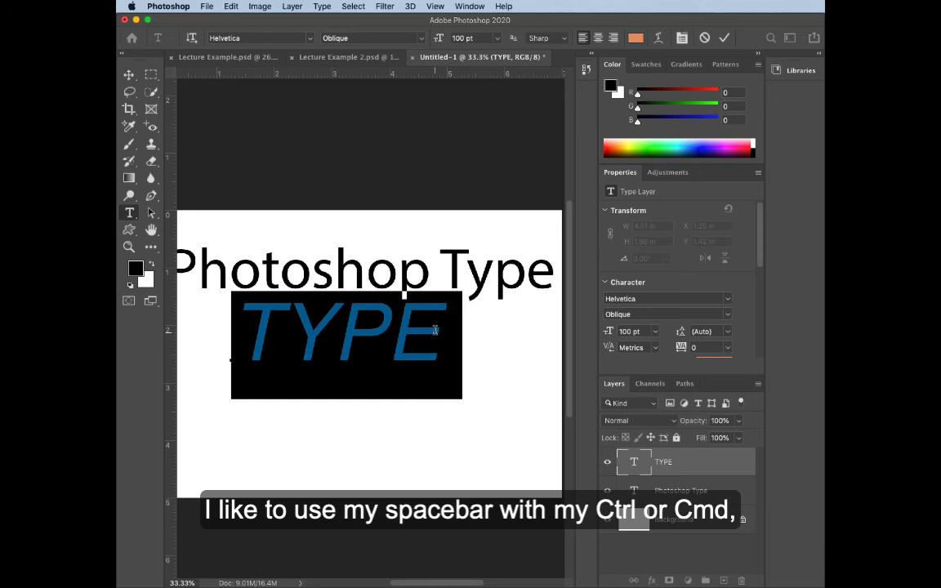
{"action": "key", "text": "BackSpace"}
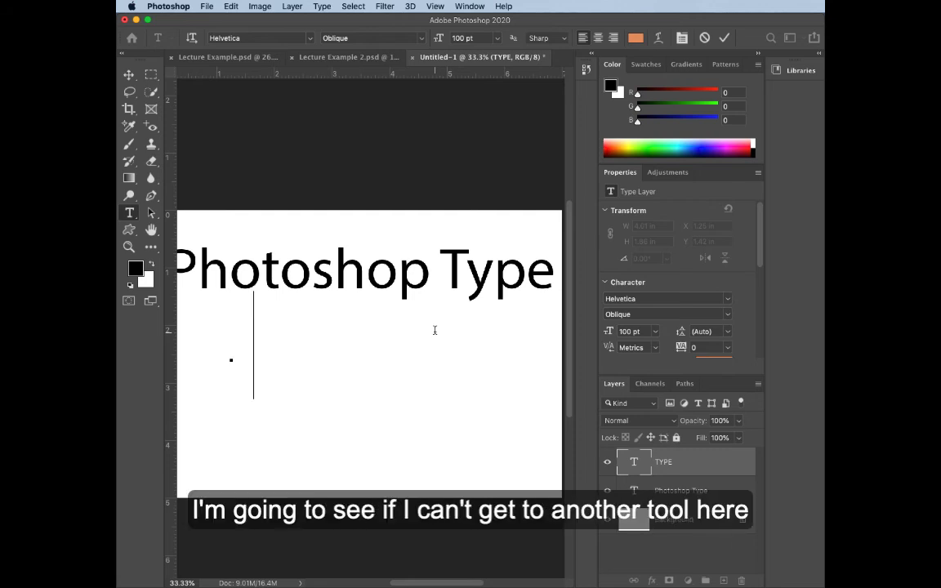
{"action": "left_click", "coordinate": [129, 75]}
{"action": "key", "text": "super+z"}
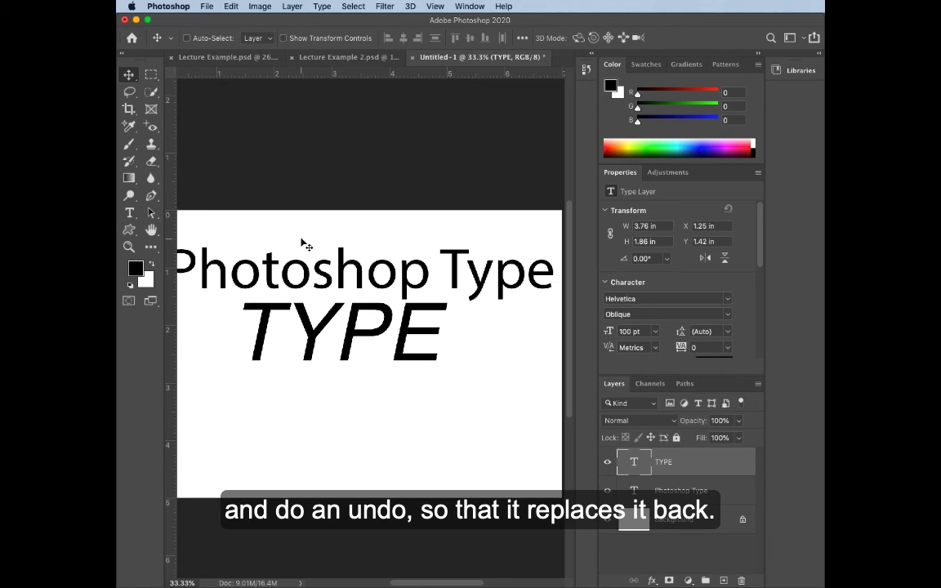
Reactivate the TYPE text with the Horizontal Type tool, practise partial selection, and select all of its letters
{"action": "scroll", "coordinate": [303, 242], "scroll_direction": "right", "scroll_amount": 1}
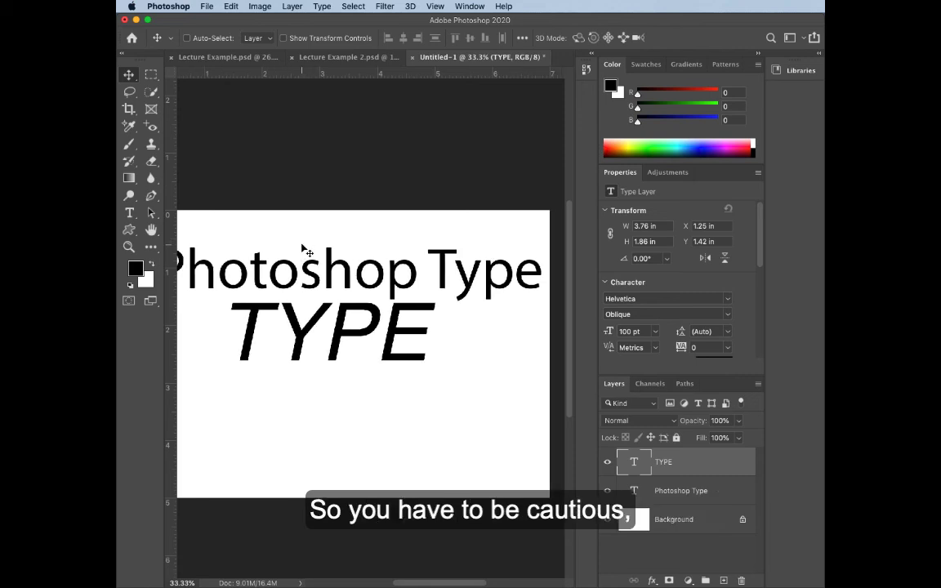
{"action": "left_click_drag", "start_coordinate": [310, 263], "coordinate": [347, 208]}
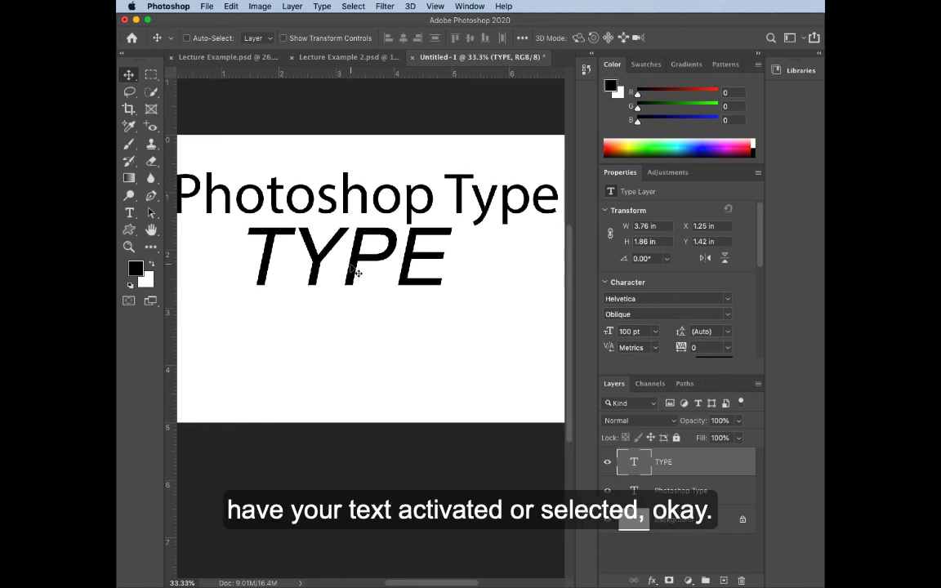
{"action": "key", "text": "t"}
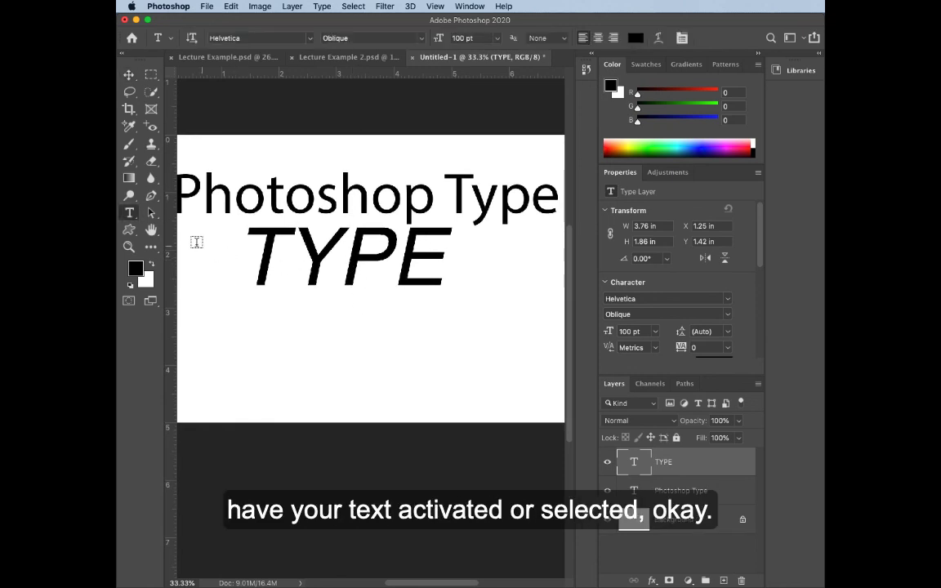
{"action": "left_click", "coordinate": [313, 266]}
{"action": "key", "text": "ctrl+a"}
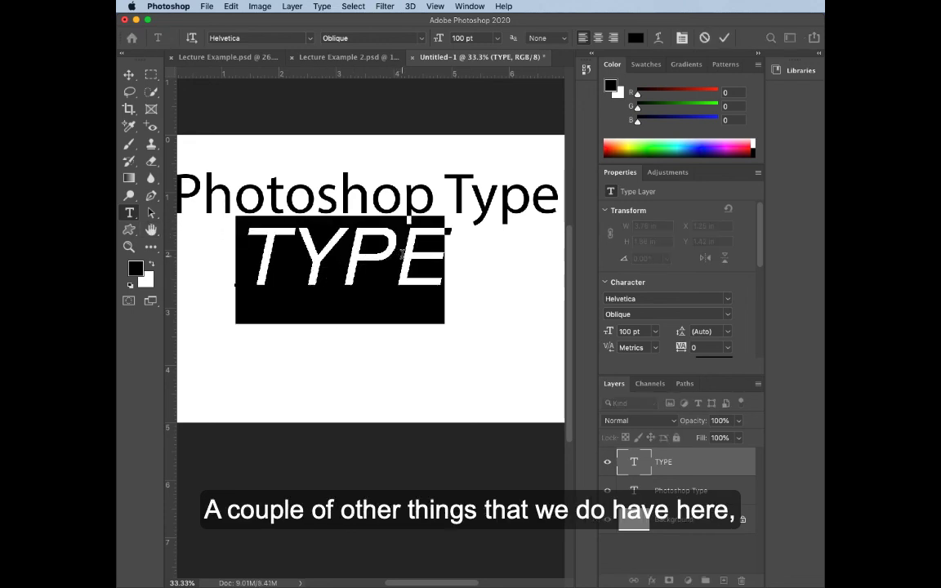
{"action": "left_click", "coordinate": [392, 266]}
{"action": "left_click_drag", "start_coordinate": [338, 266], "coordinate": [422, 263]}
{"action": "left_click", "coordinate": [365, 239]}
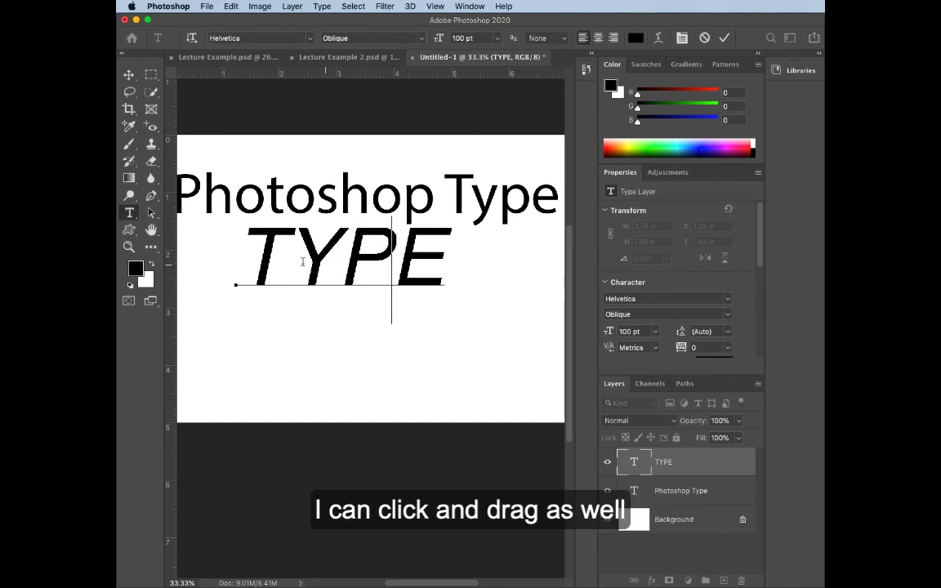
{"action": "left_click_drag", "start_coordinate": [256, 262], "coordinate": [422, 267]}
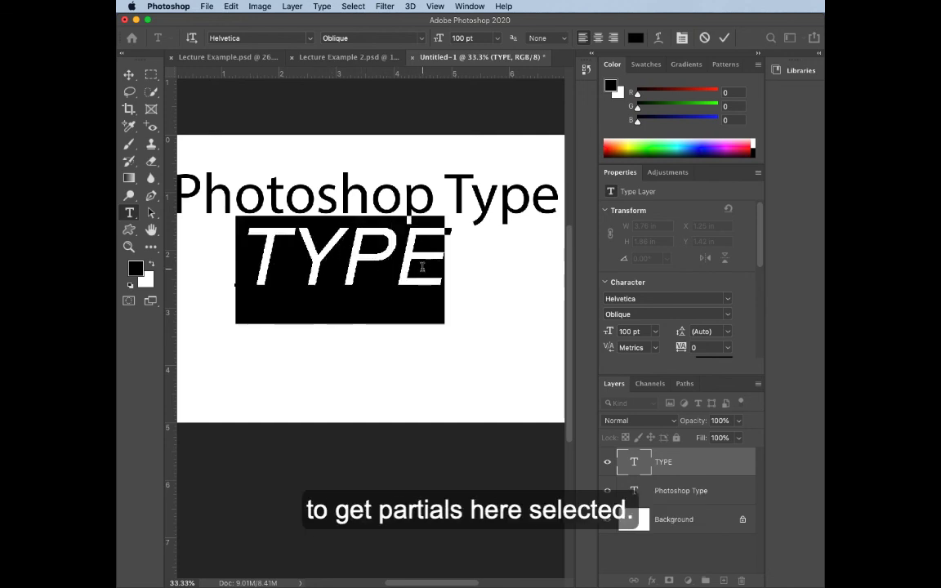
View the Warp Text settings for TYPE, cancel without warping, and commit the text edit
{"action": "left_click", "coordinate": [657, 41]}
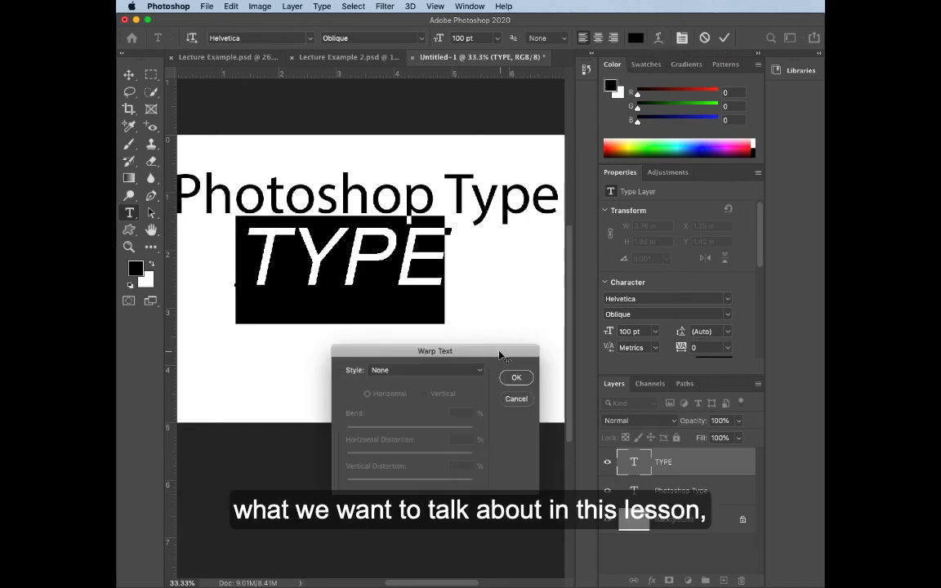
{"action": "left_click_drag", "start_coordinate": [501, 356], "coordinate": [510, 349]}
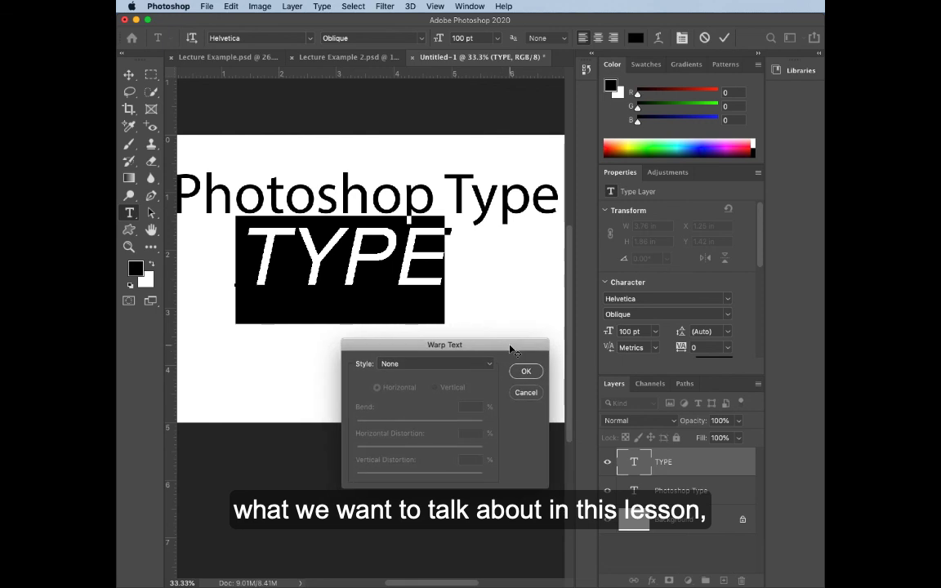
{"action": "left_click", "coordinate": [526, 393]}
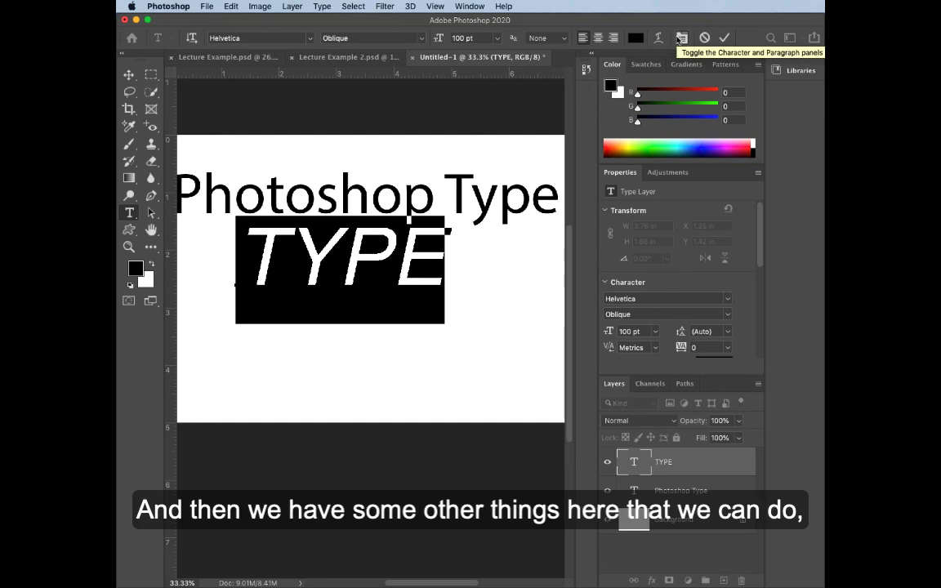
{"action": "left_click", "coordinate": [724, 38]}
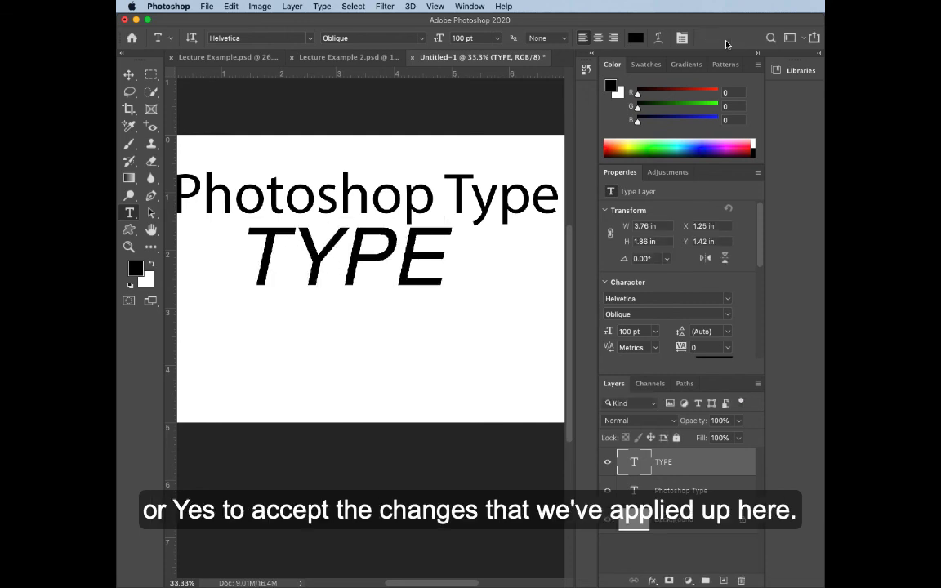